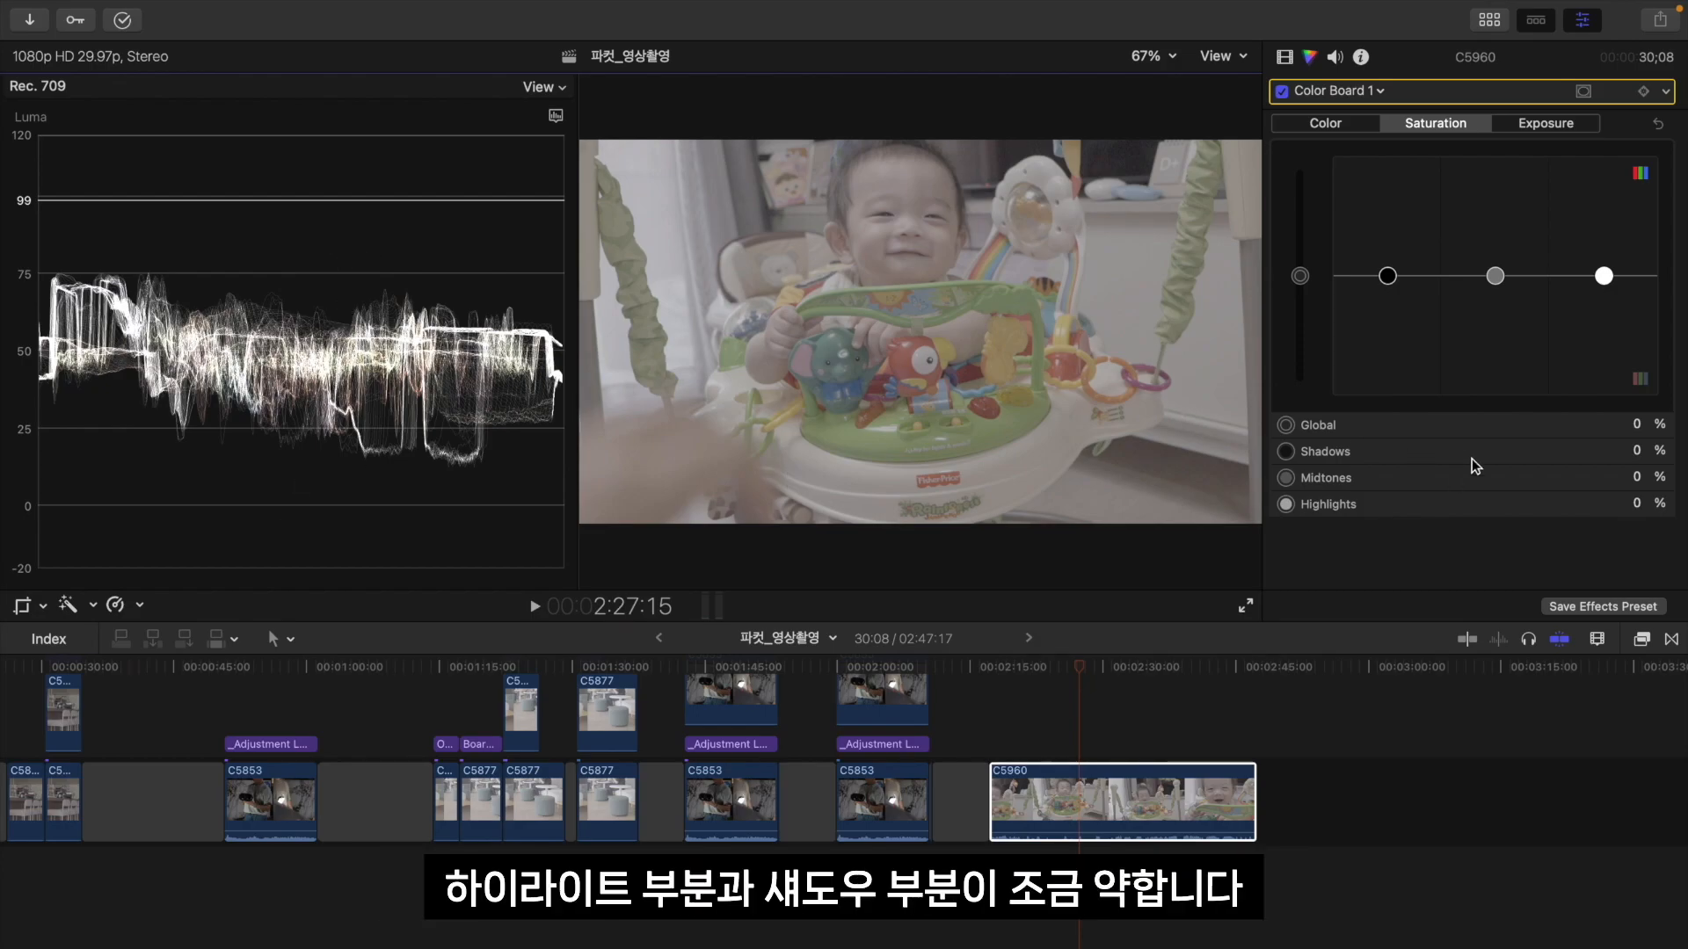
Step: In the Color Board exposure settings of clip C5960, raise the highlights to 50% and lower the shadows to -31%
click(1574, 126)
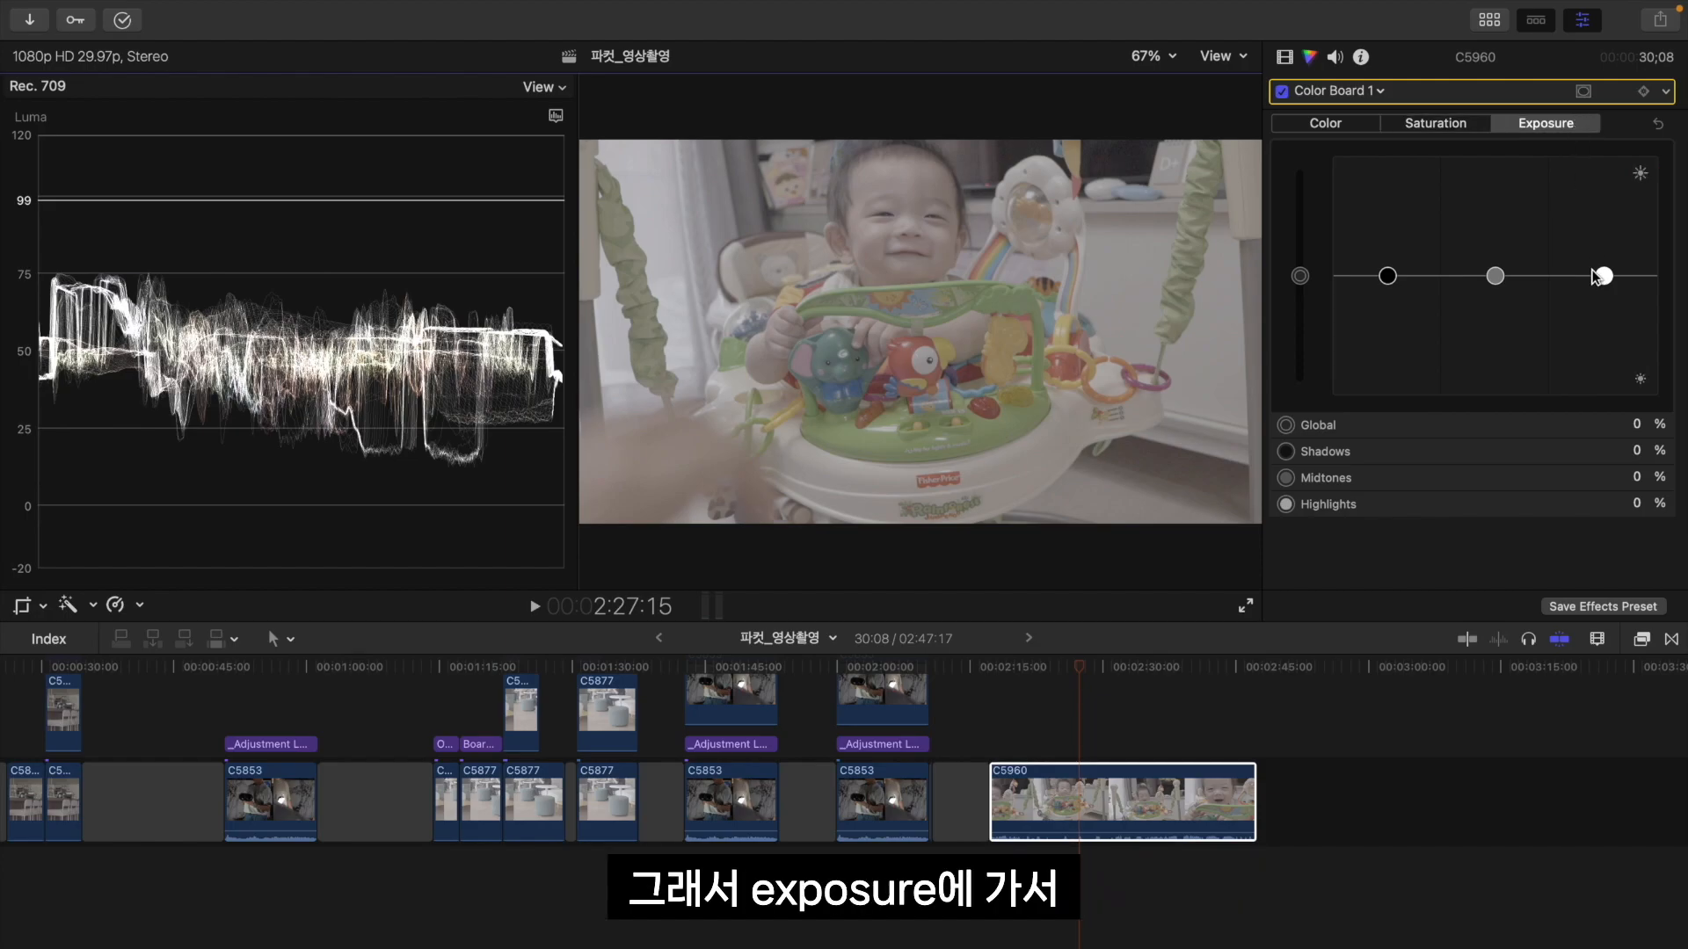
drag(1604, 275, 1604, 216)
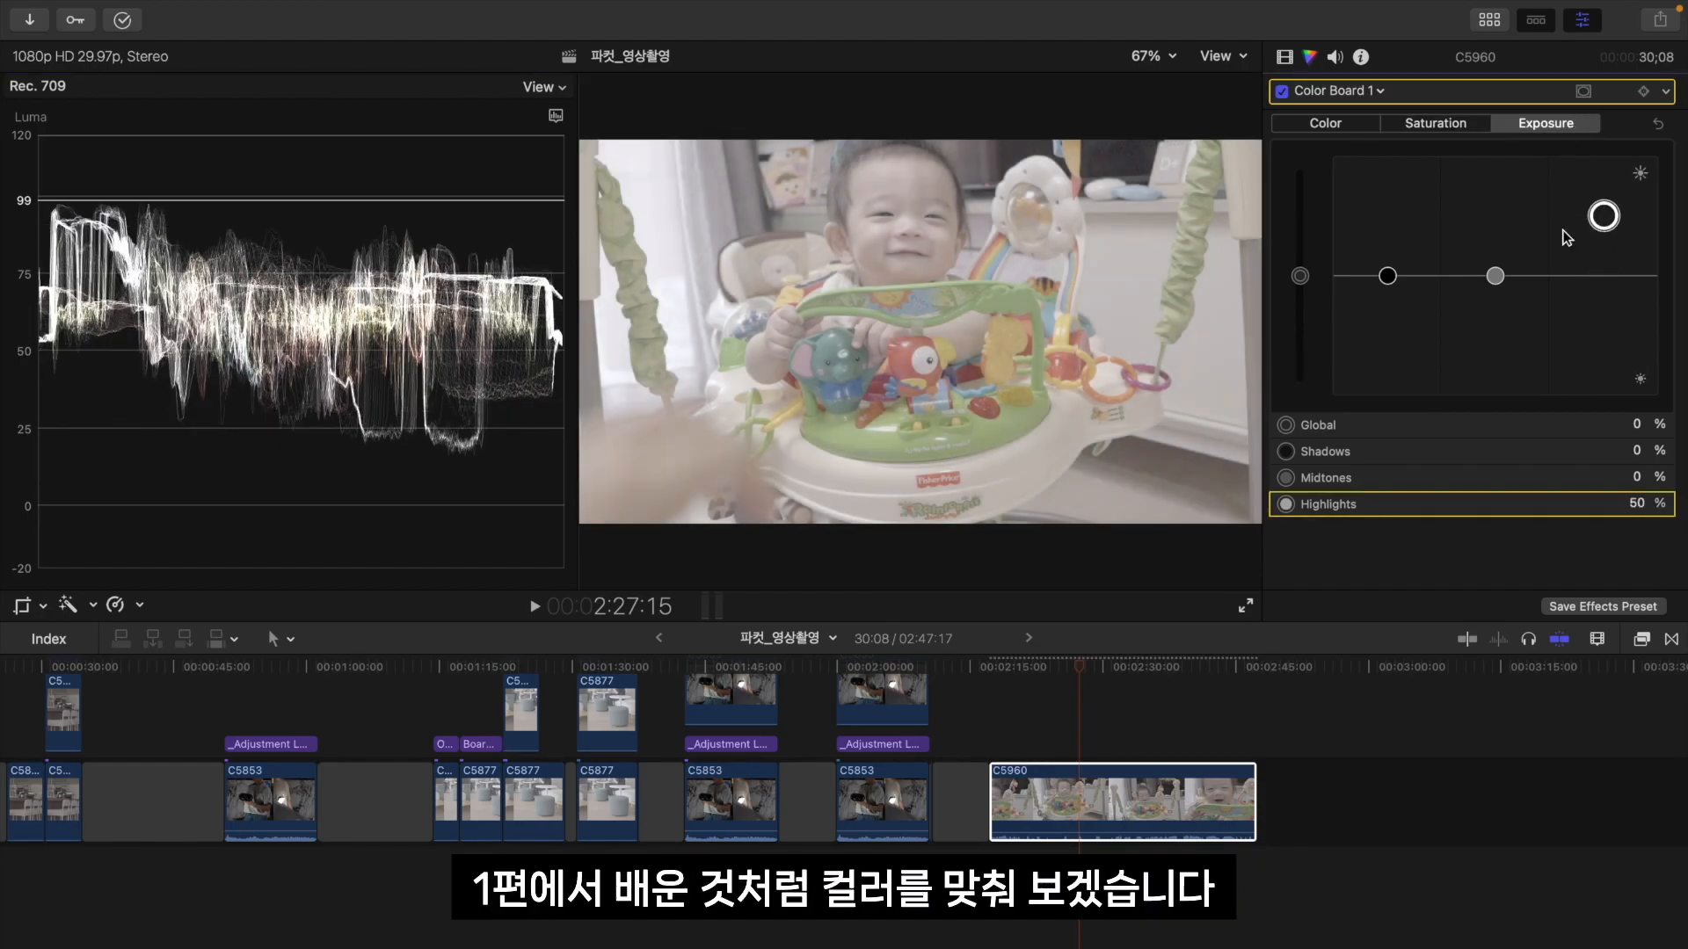
click(1388, 277)
drag(1388, 277, 1392, 316)
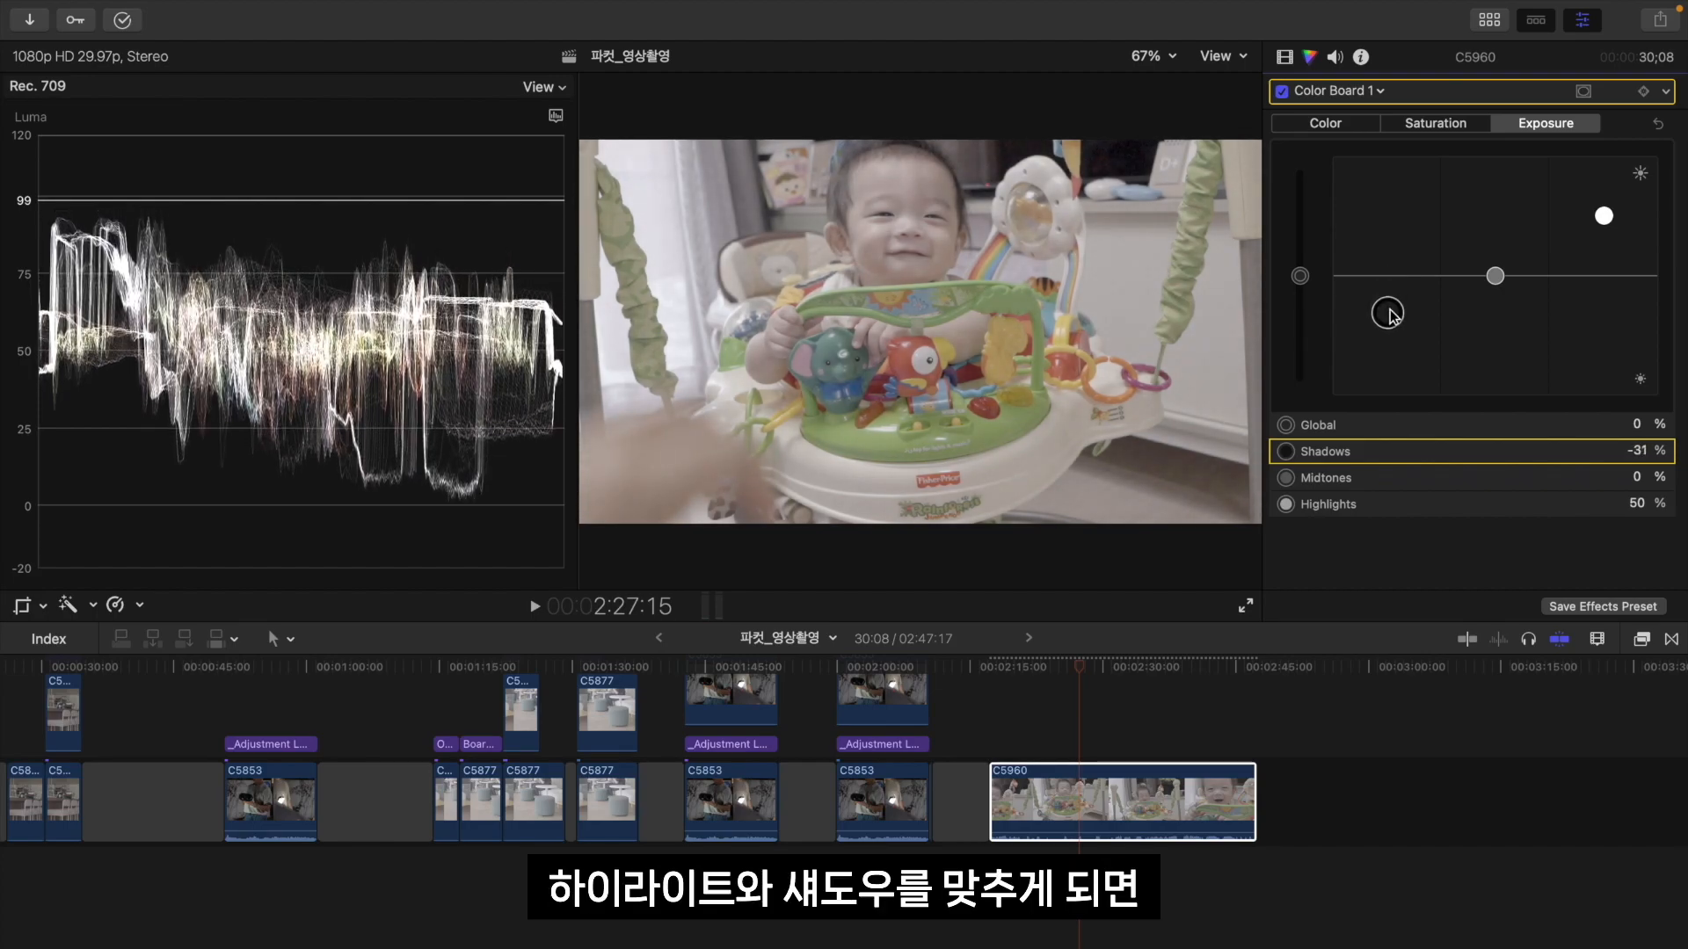
Step: Fine-tune the exposure by raising the highlights to slightly above 58% and lowering the shadows and midtones a little further
drag(1605, 215, 1605, 207)
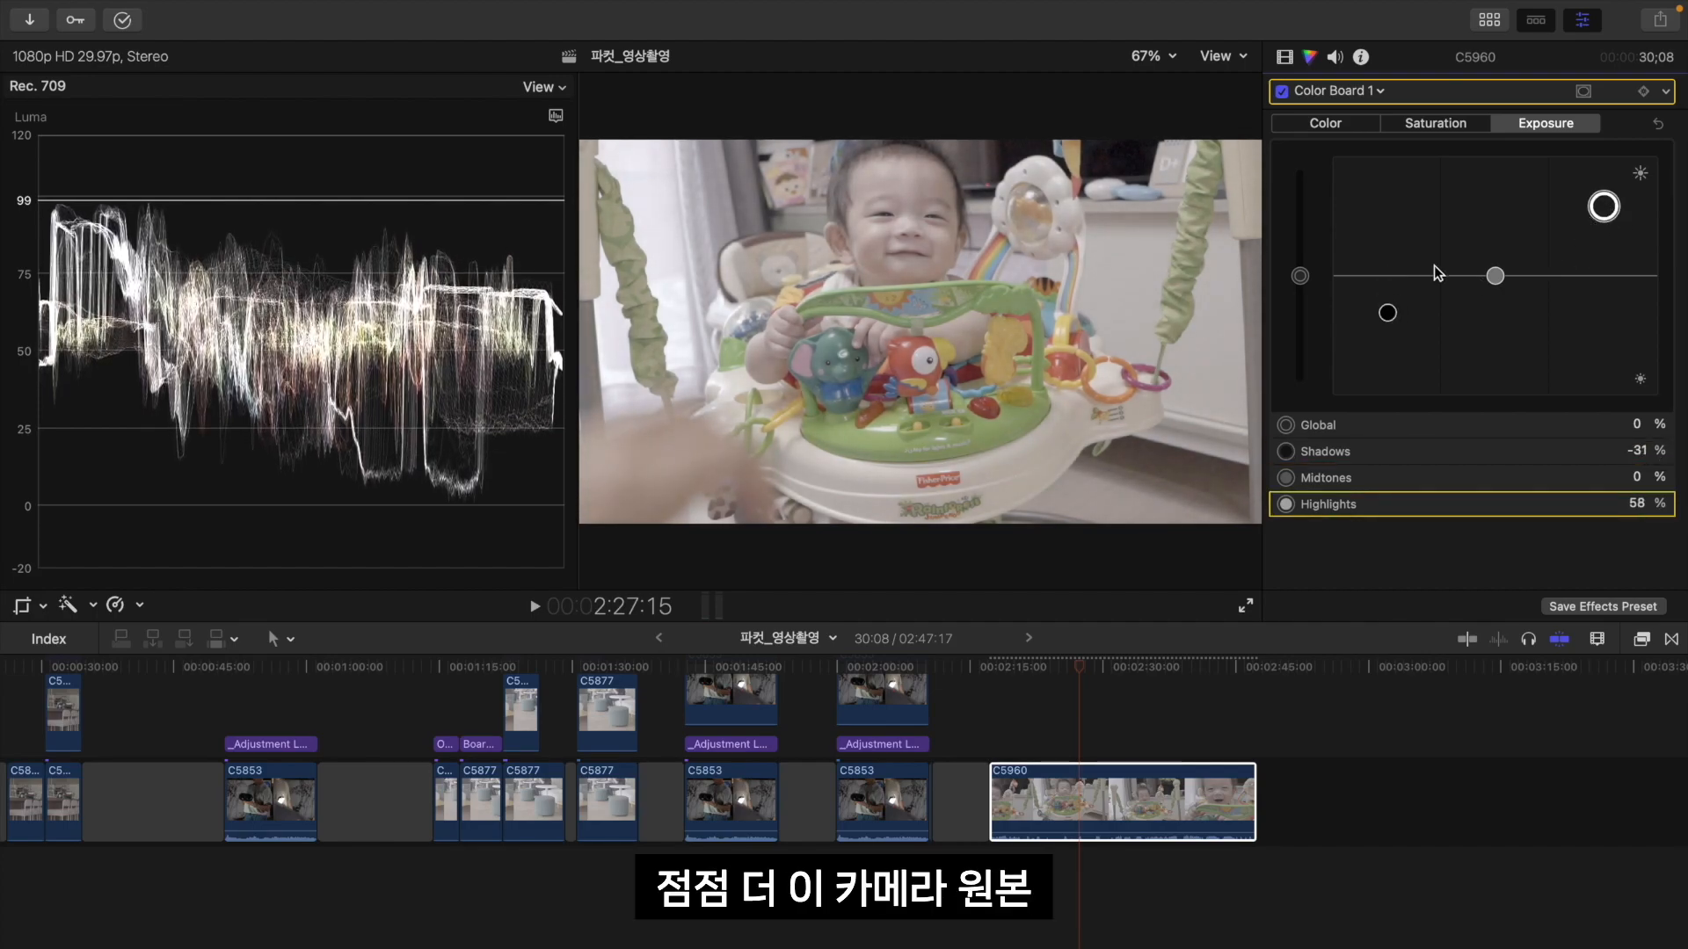
drag(1391, 318, 1393, 325)
mouse_move(1498, 278)
mouse_down()
mouse_move(1506, 310)
mouse_move(1510, 292)
mouse_up()
drag(1389, 319, 1402, 320)
drag(1604, 205, 1603, 200)
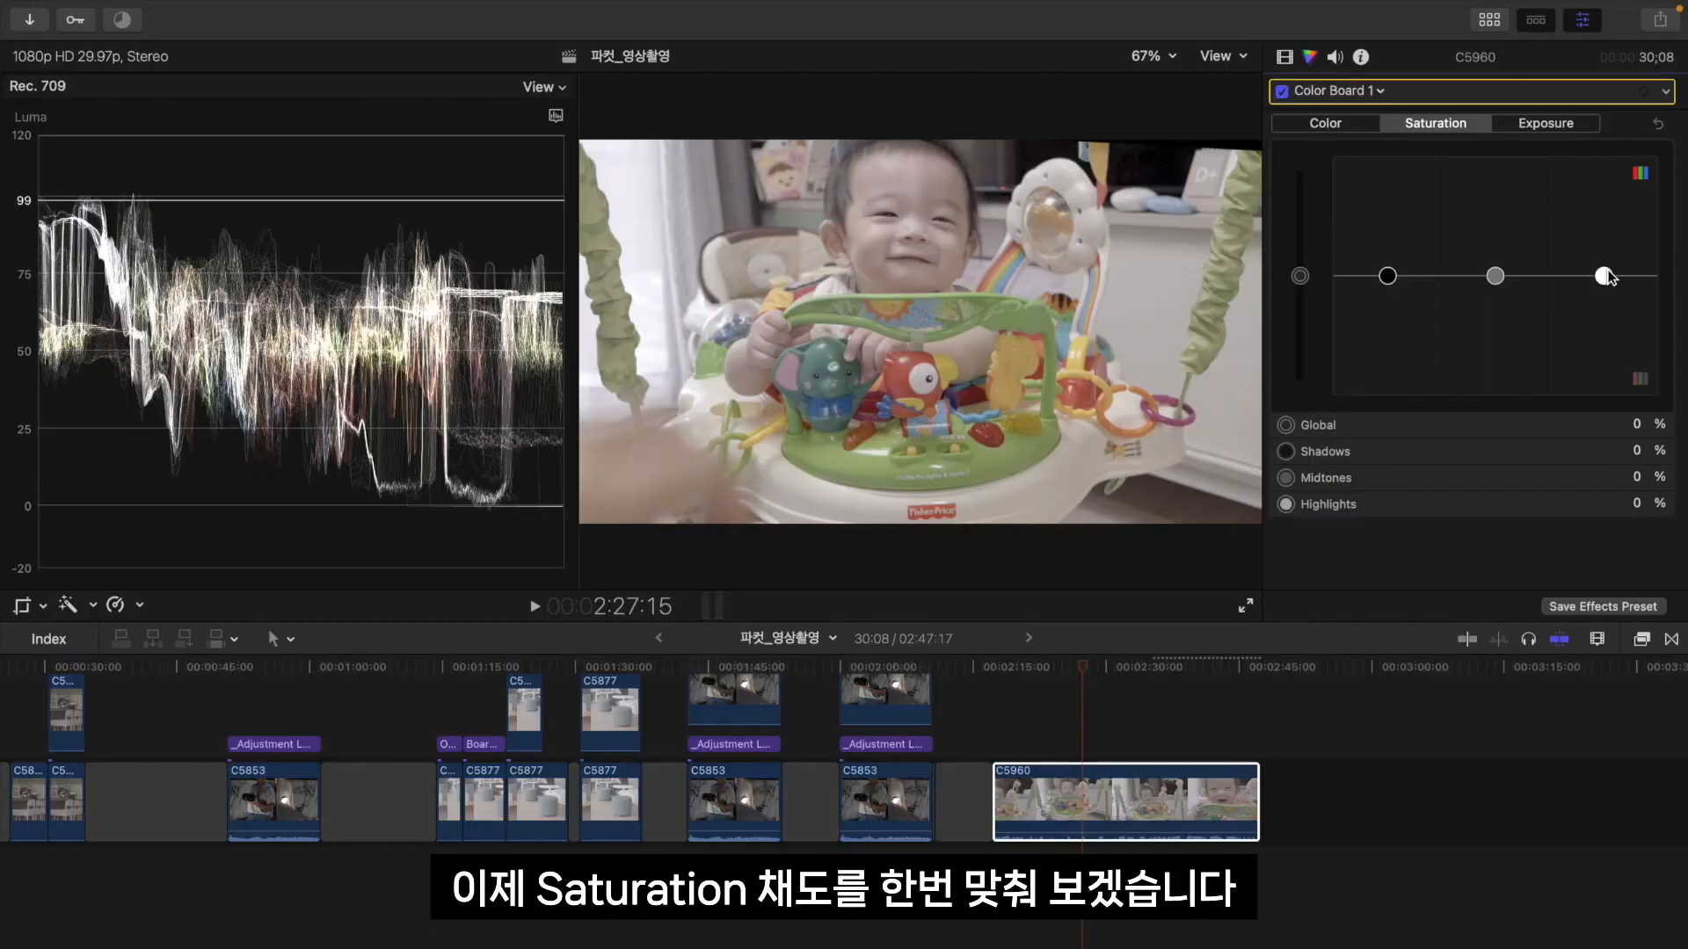
Step: Raise the highlights saturation to 57% and show the RGB Parade scope together with the Luma waveform
drag(1627, 272, 1635, 207)
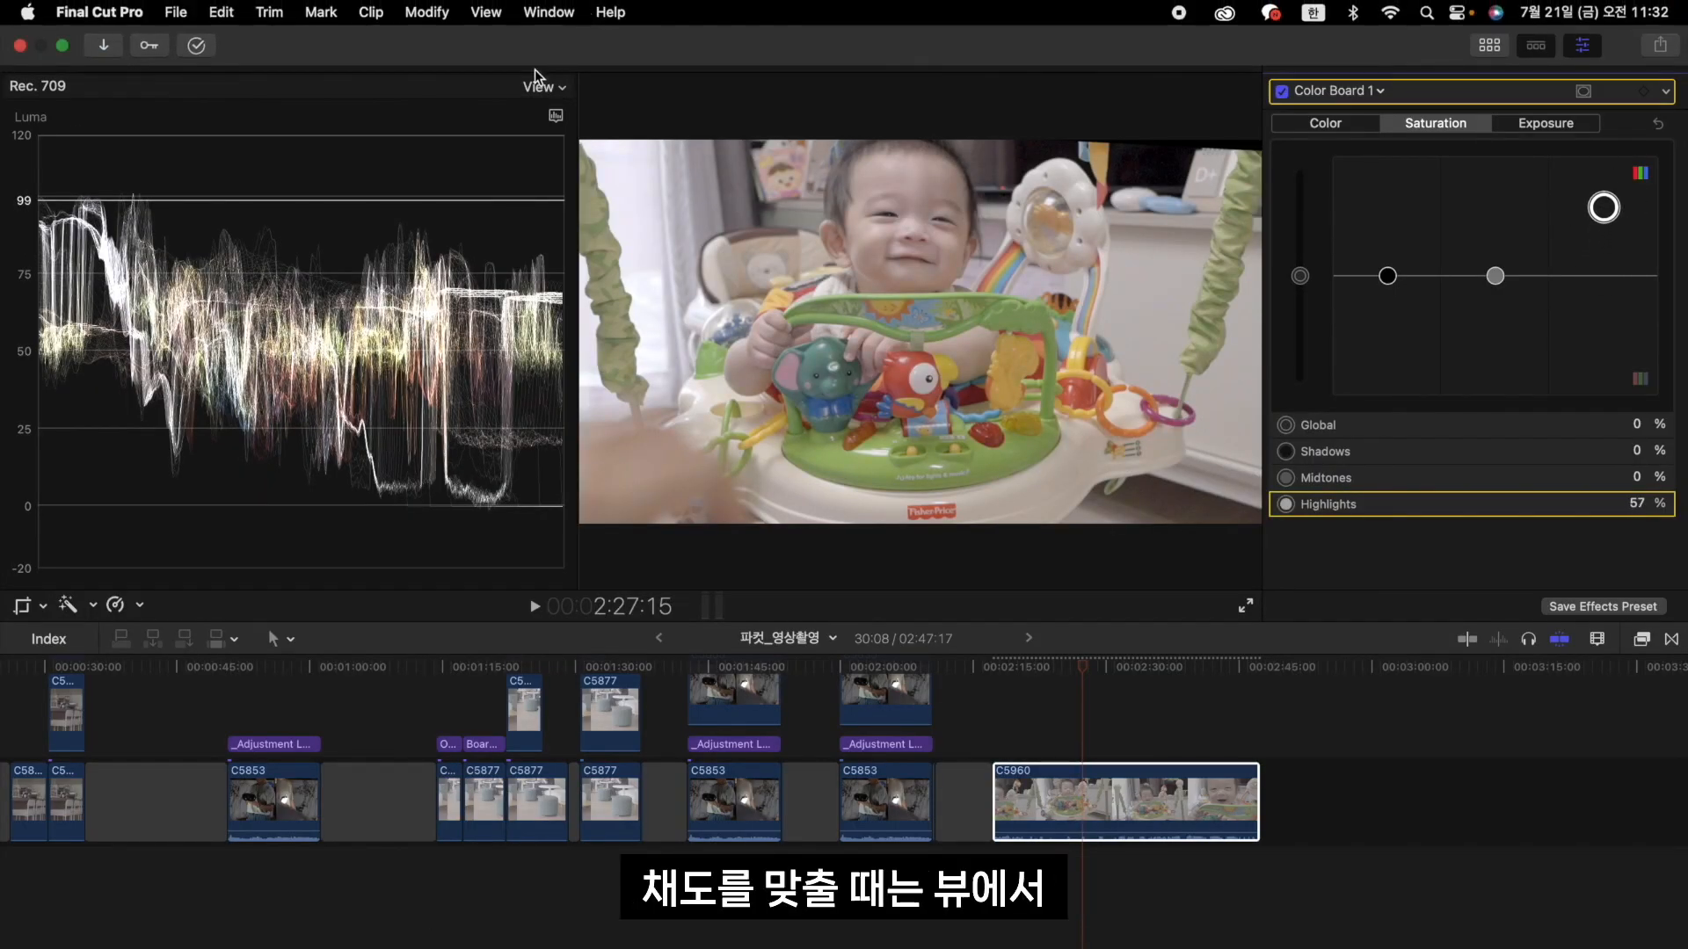
click(560, 87)
click(431, 60)
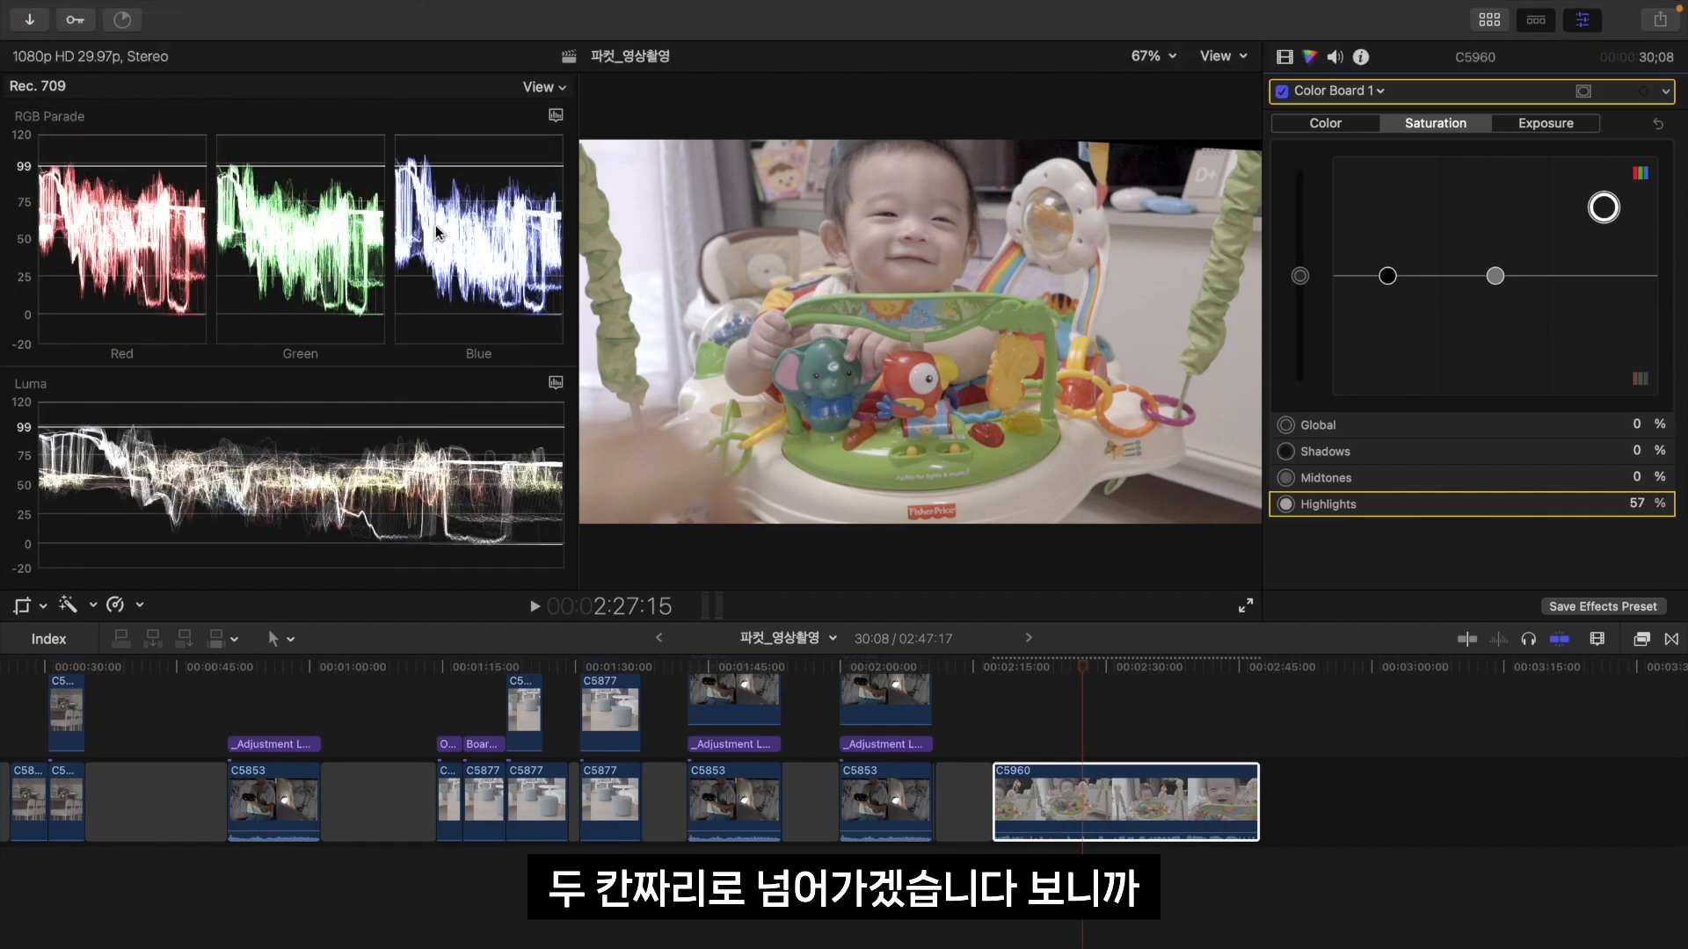
Step: Set the saturation to 72% for highlights, 27% for midtones and 2% for shadows
mouse_move(1609, 211)
mouse_down()
mouse_move(1609, 272)
mouse_move(1620, 193)
mouse_up()
drag(1512, 278, 1513, 247)
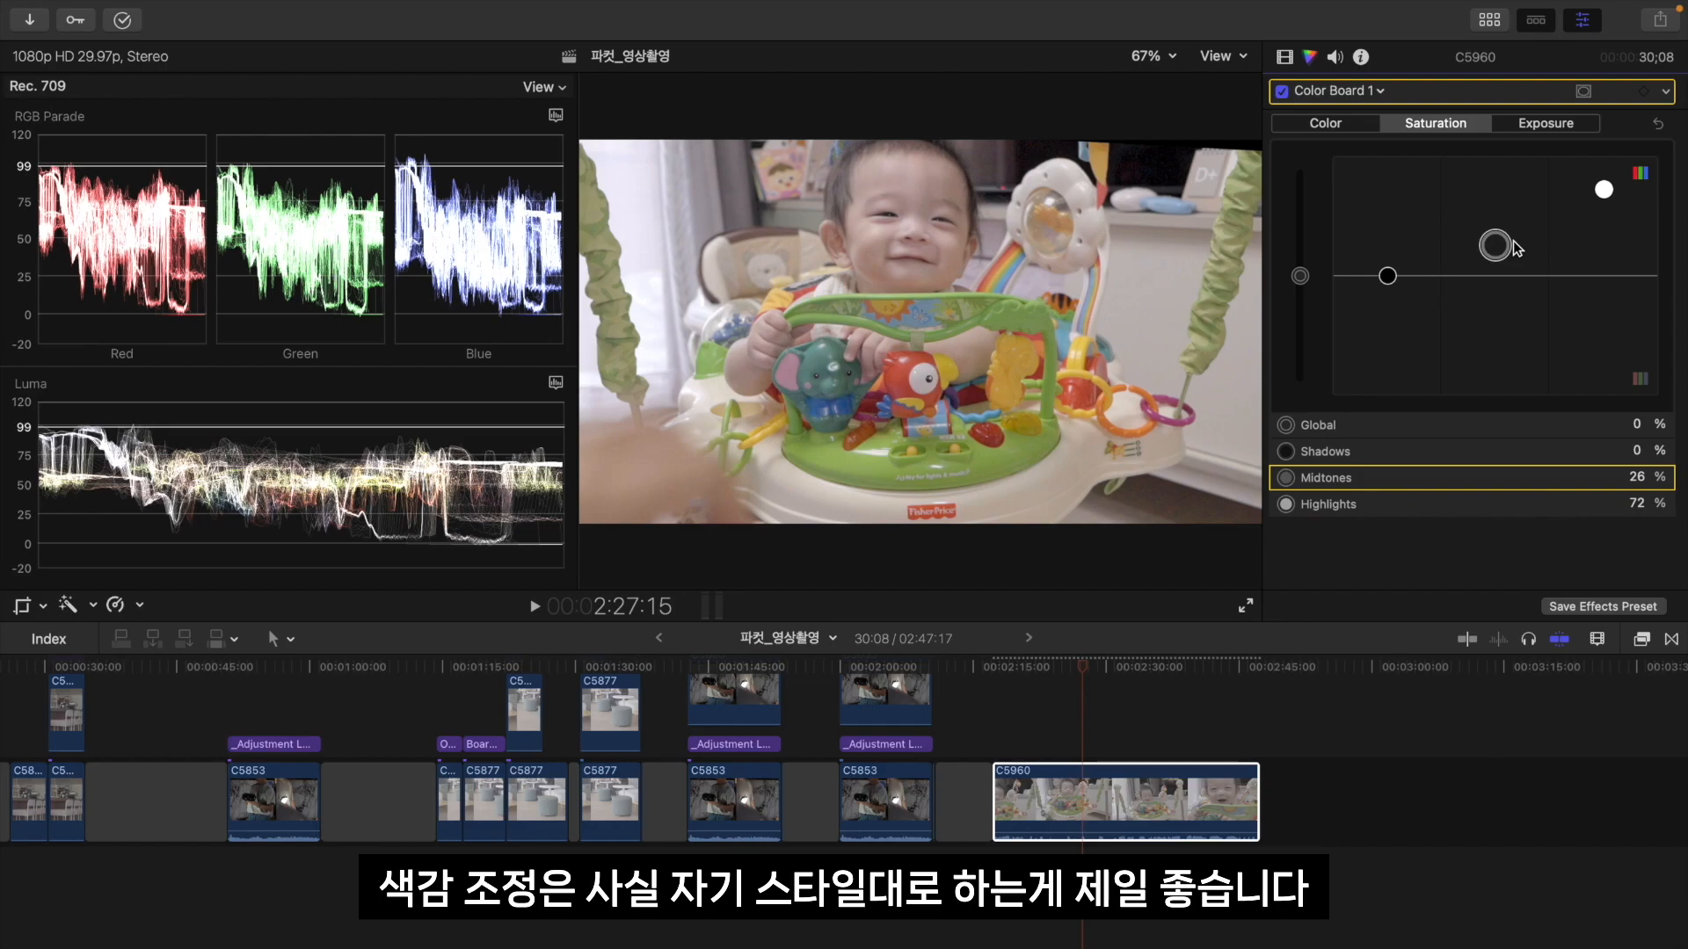
mouse_move(1388, 276)
mouse_down()
mouse_move(1386, 329)
mouse_move(1389, 260)
mouse_move(1403, 274)
mouse_up()
click(1497, 249)
drag(1498, 251, 1501, 249)
drag(1389, 264, 1388, 273)
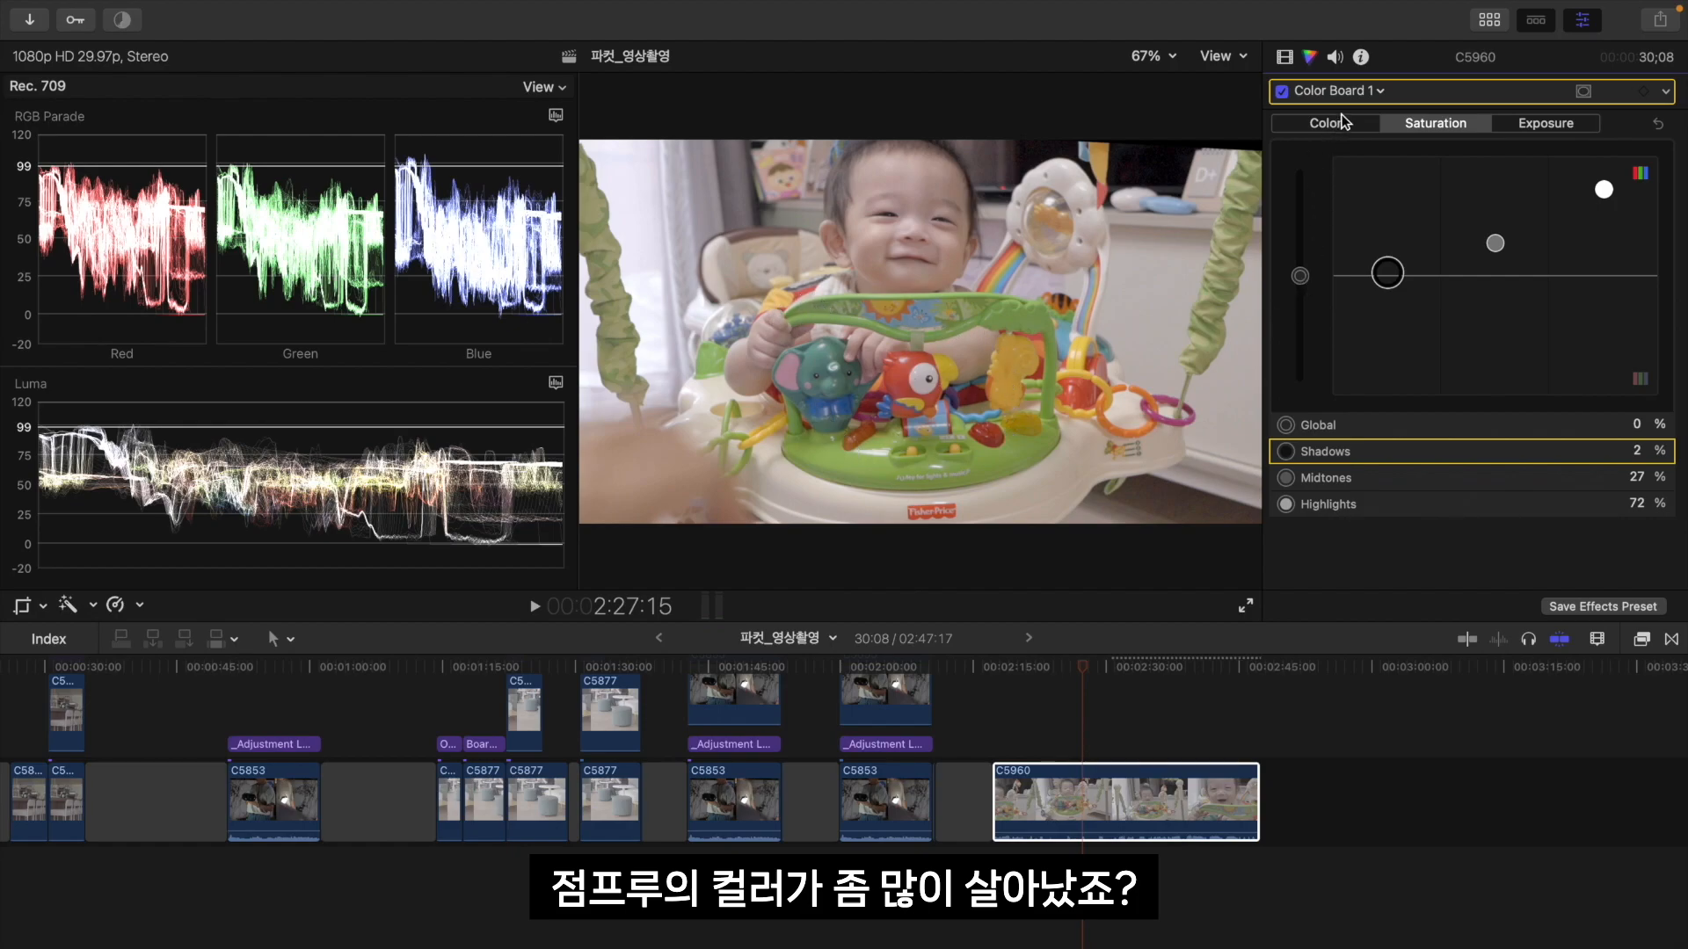
Step: Add a Color Curves correction and slightly lower the upper end point of the blue curve to warm the image
click(1360, 94)
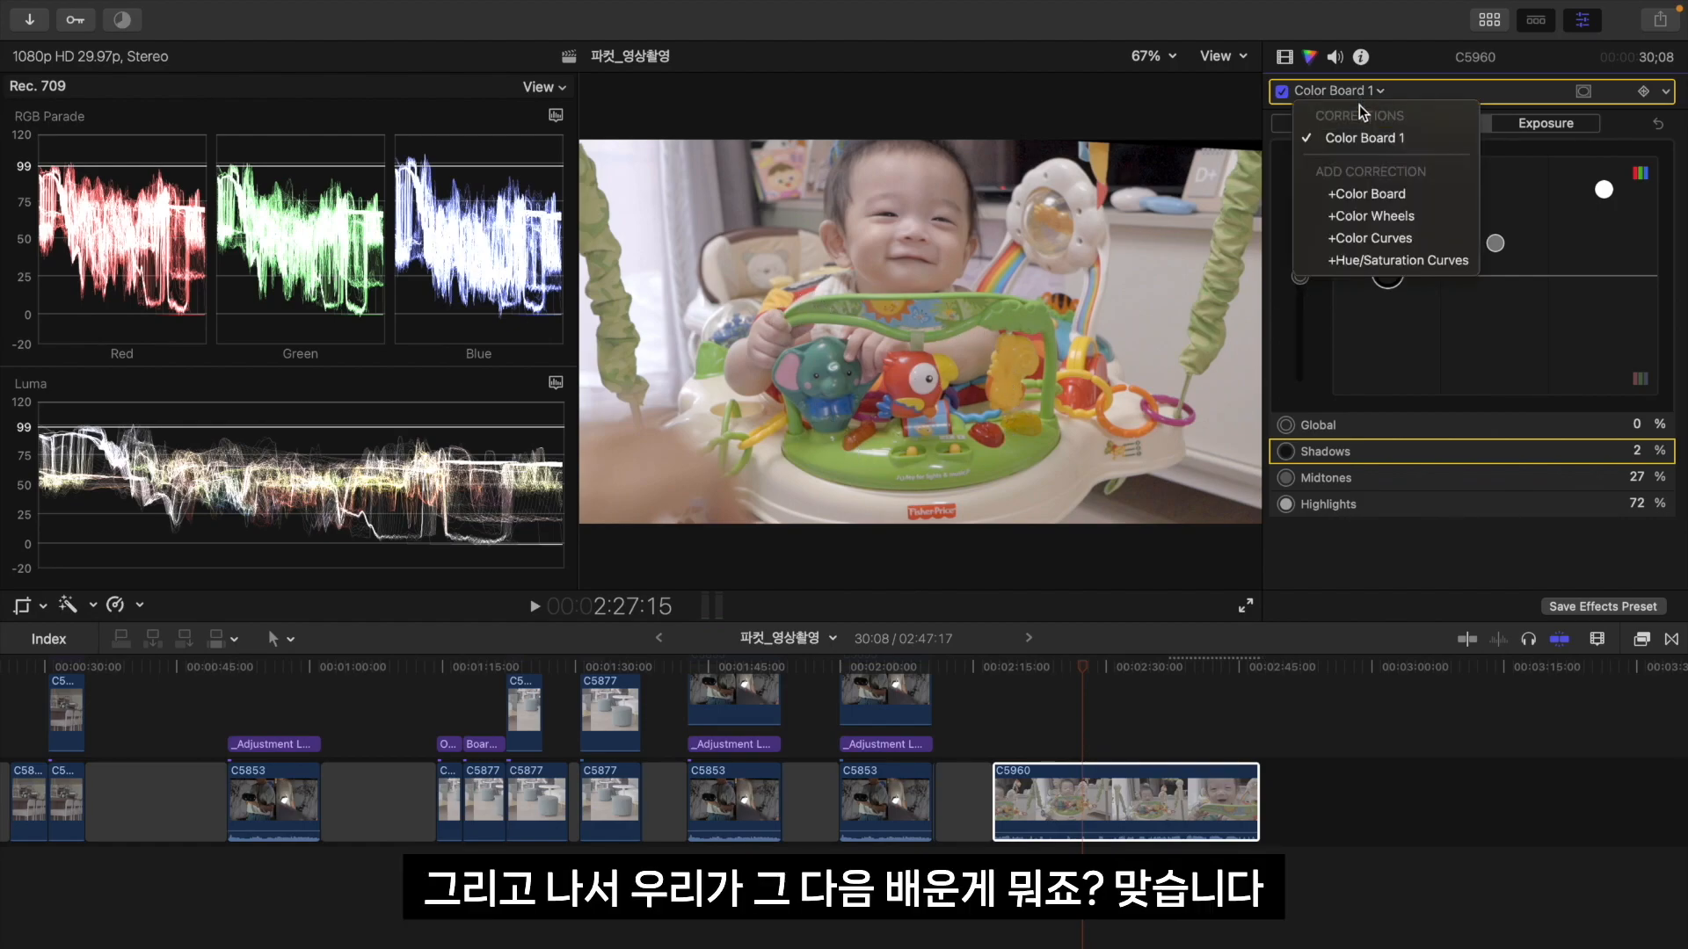
click(1403, 238)
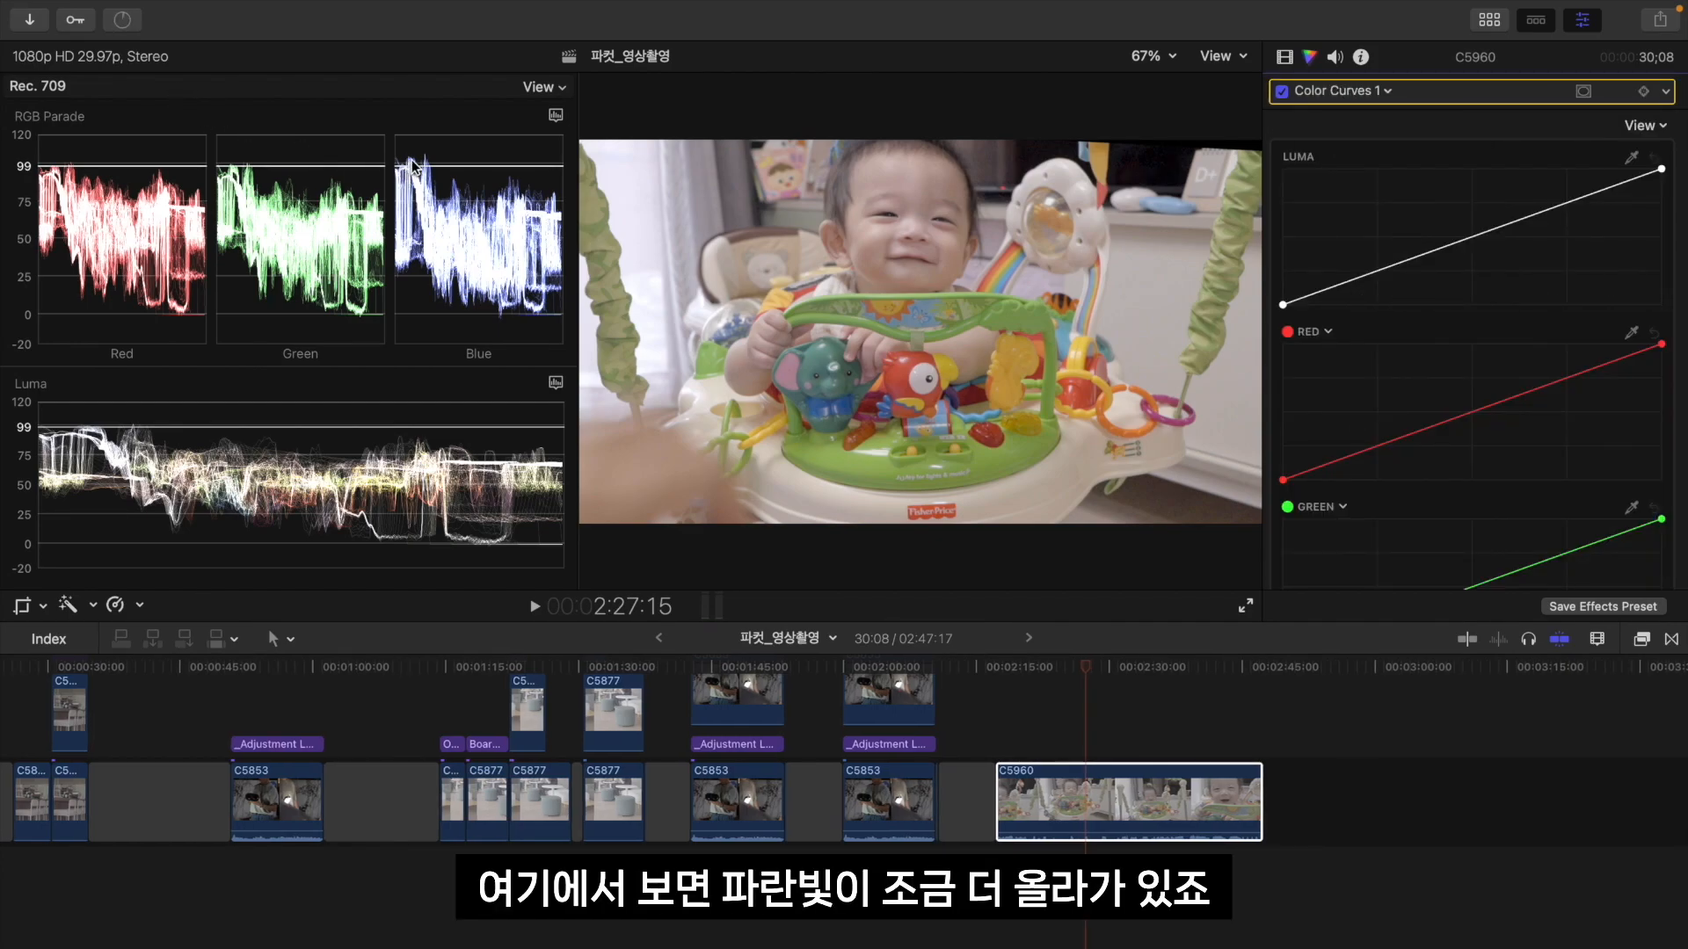
scroll(1415, 448, down, 5)
scroll(1415, 448, down, 3)
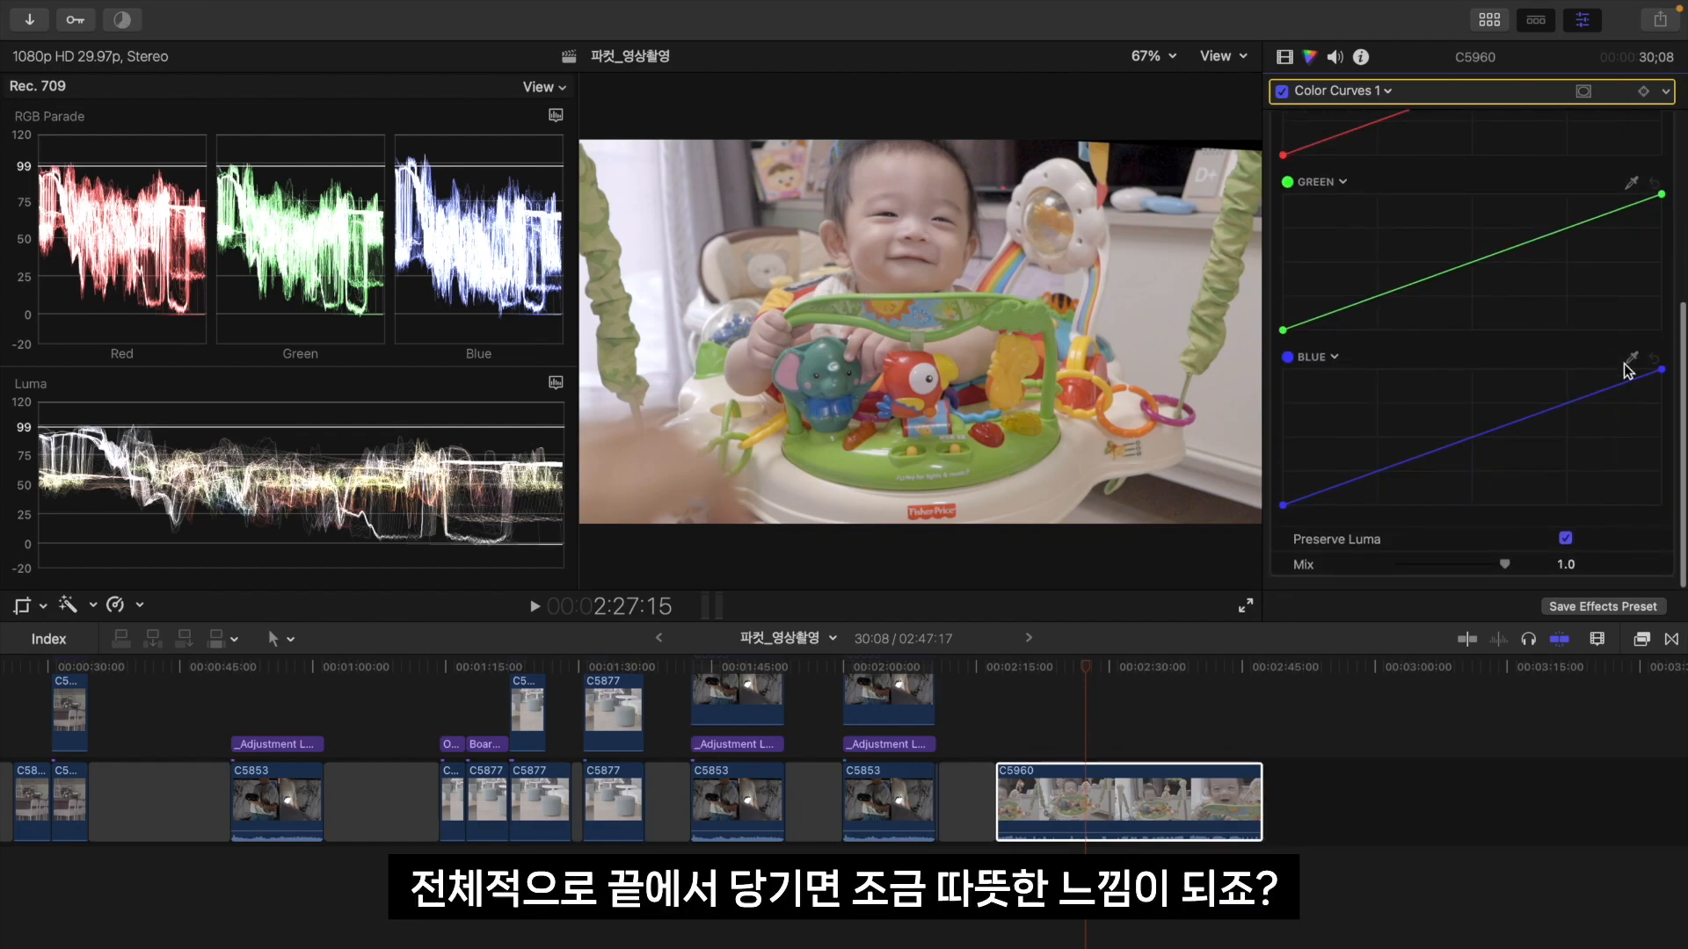
drag(1658, 374, 1659, 379)
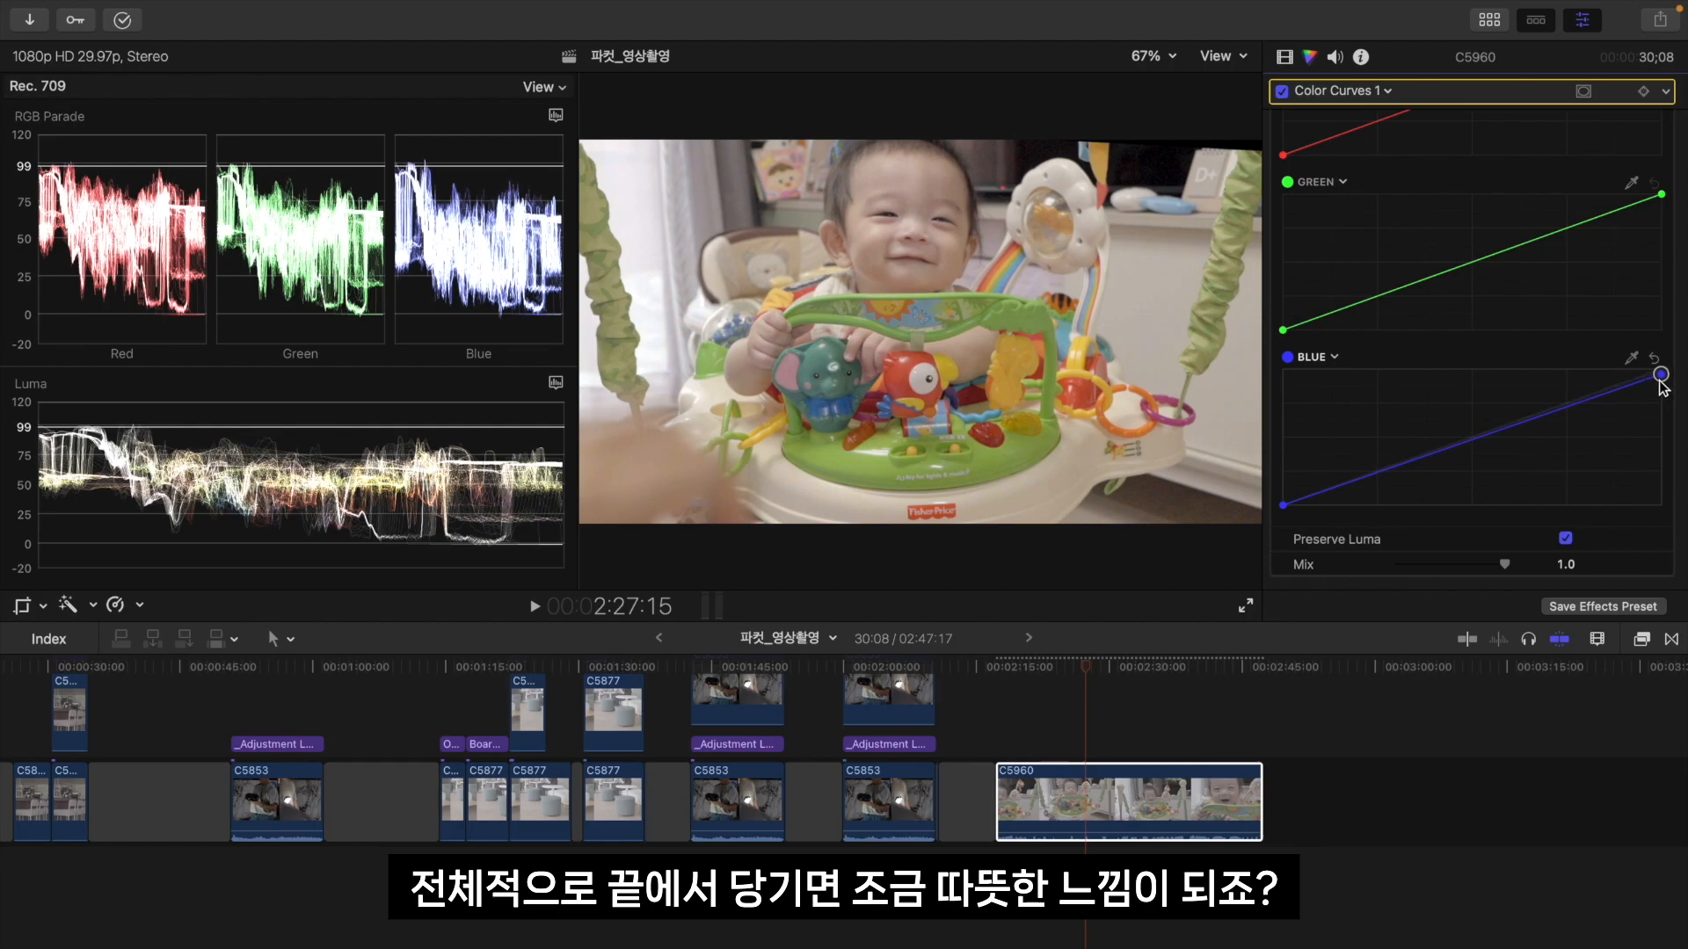
drag(1660, 381, 1661, 369)
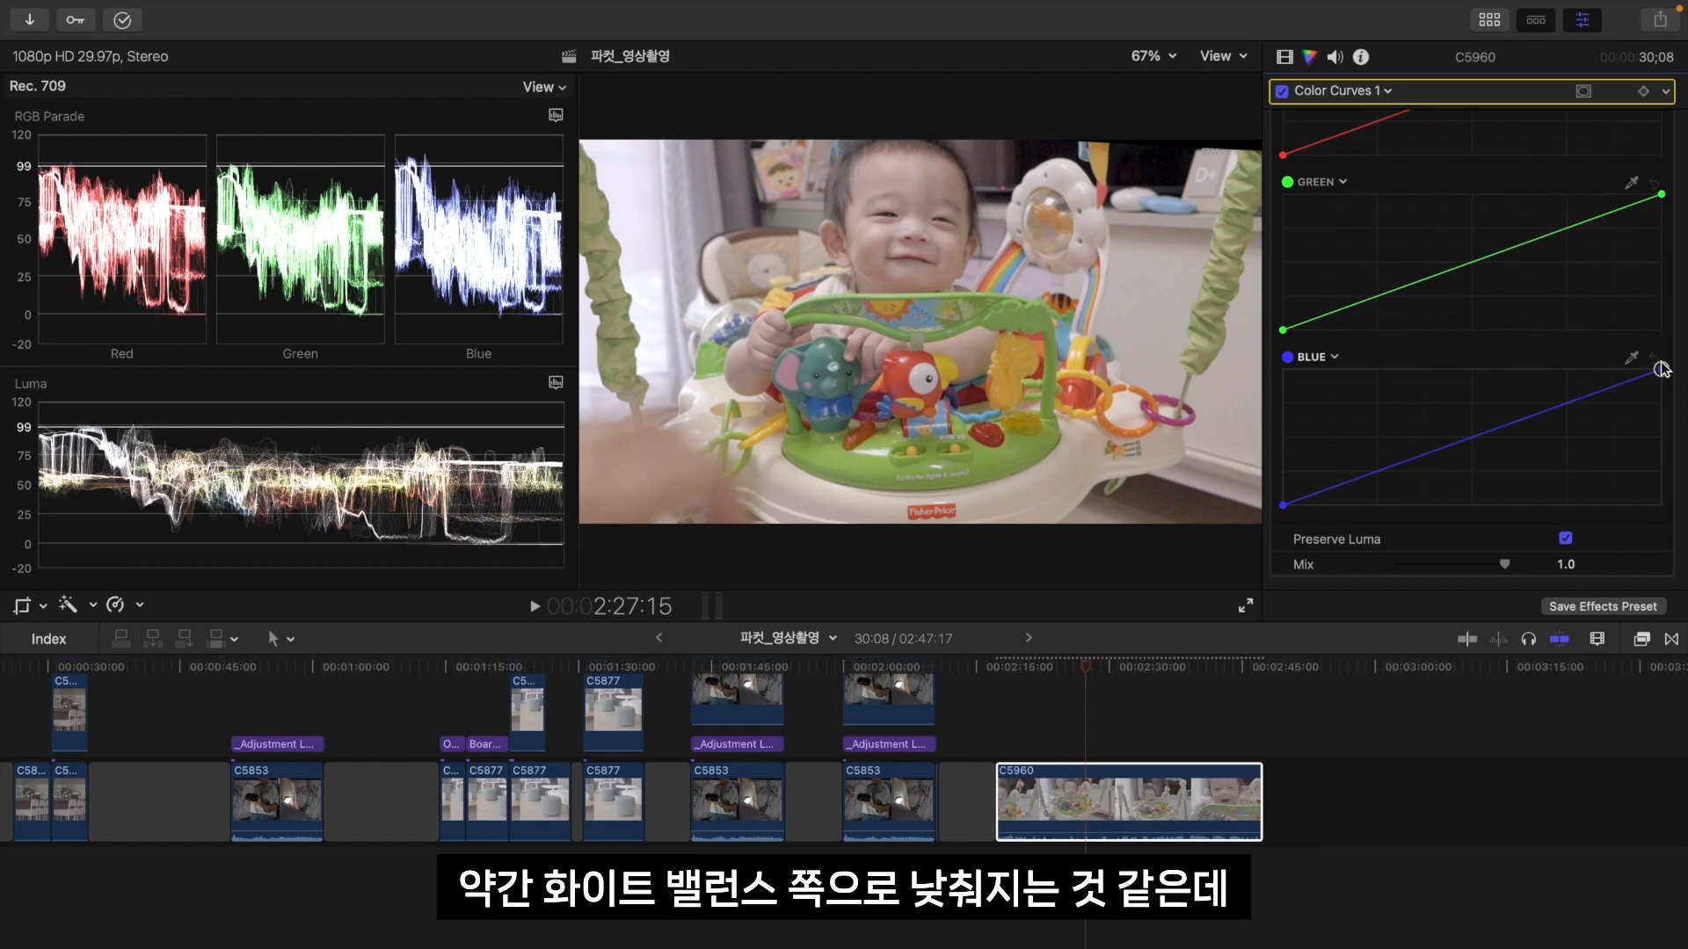
drag(1663, 375, 1665, 384)
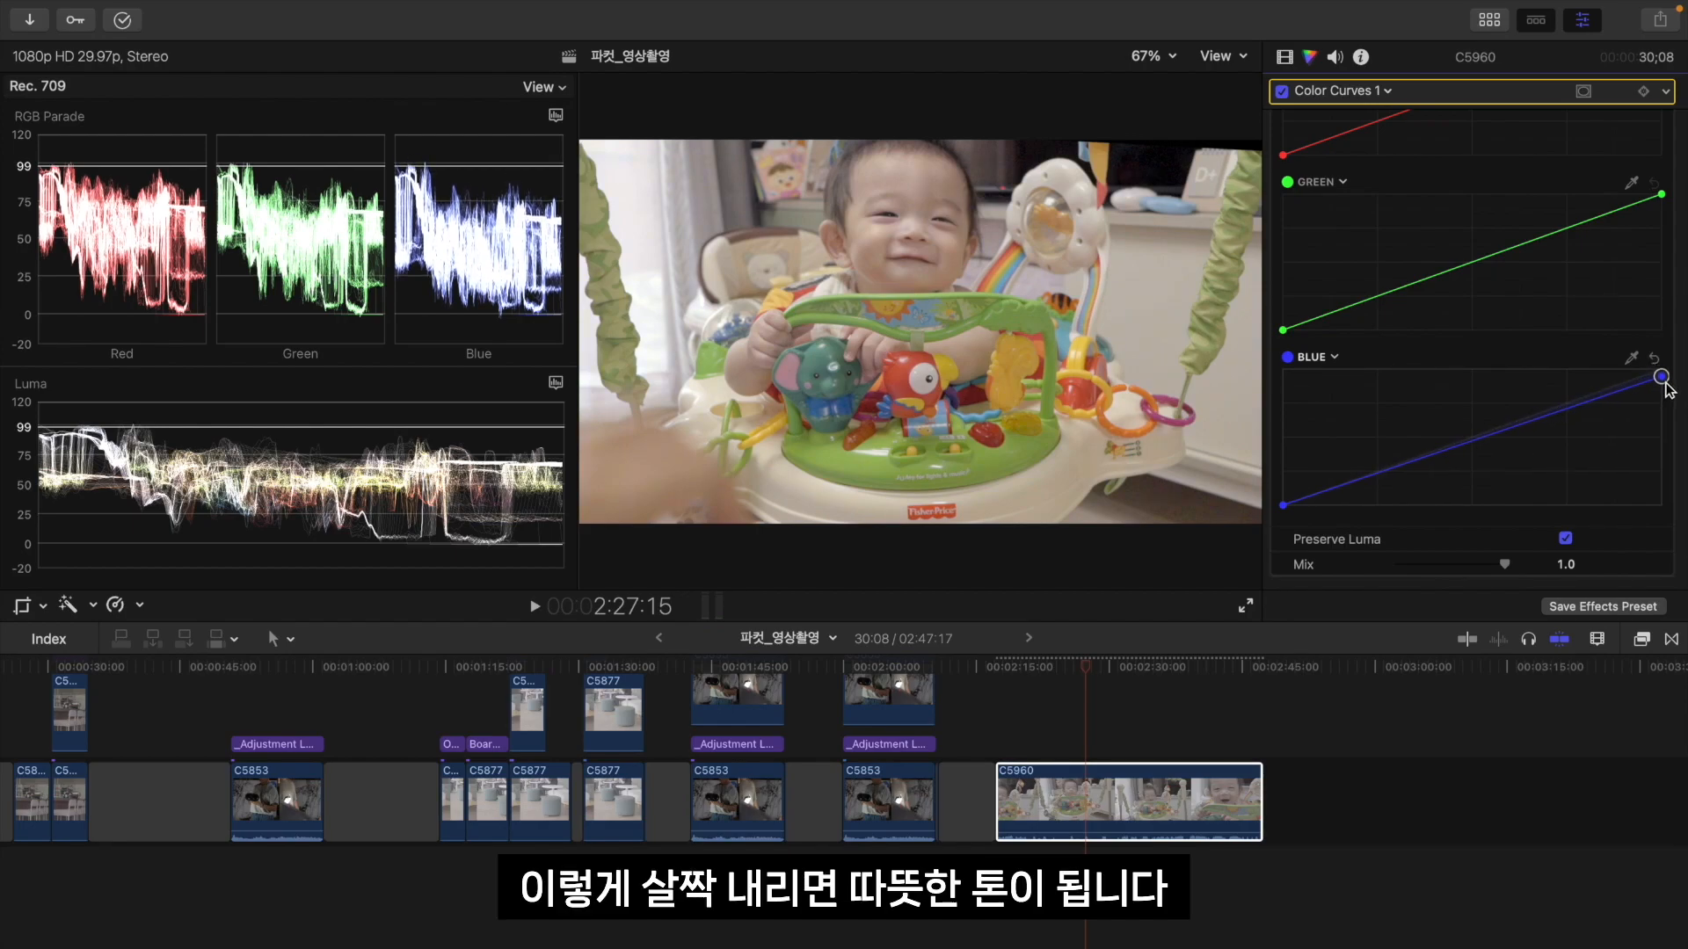
Step: Add one control point in the upper part and one in the lower part of the red curve for a very slight S-shape
scroll(1526, 280, up, 5)
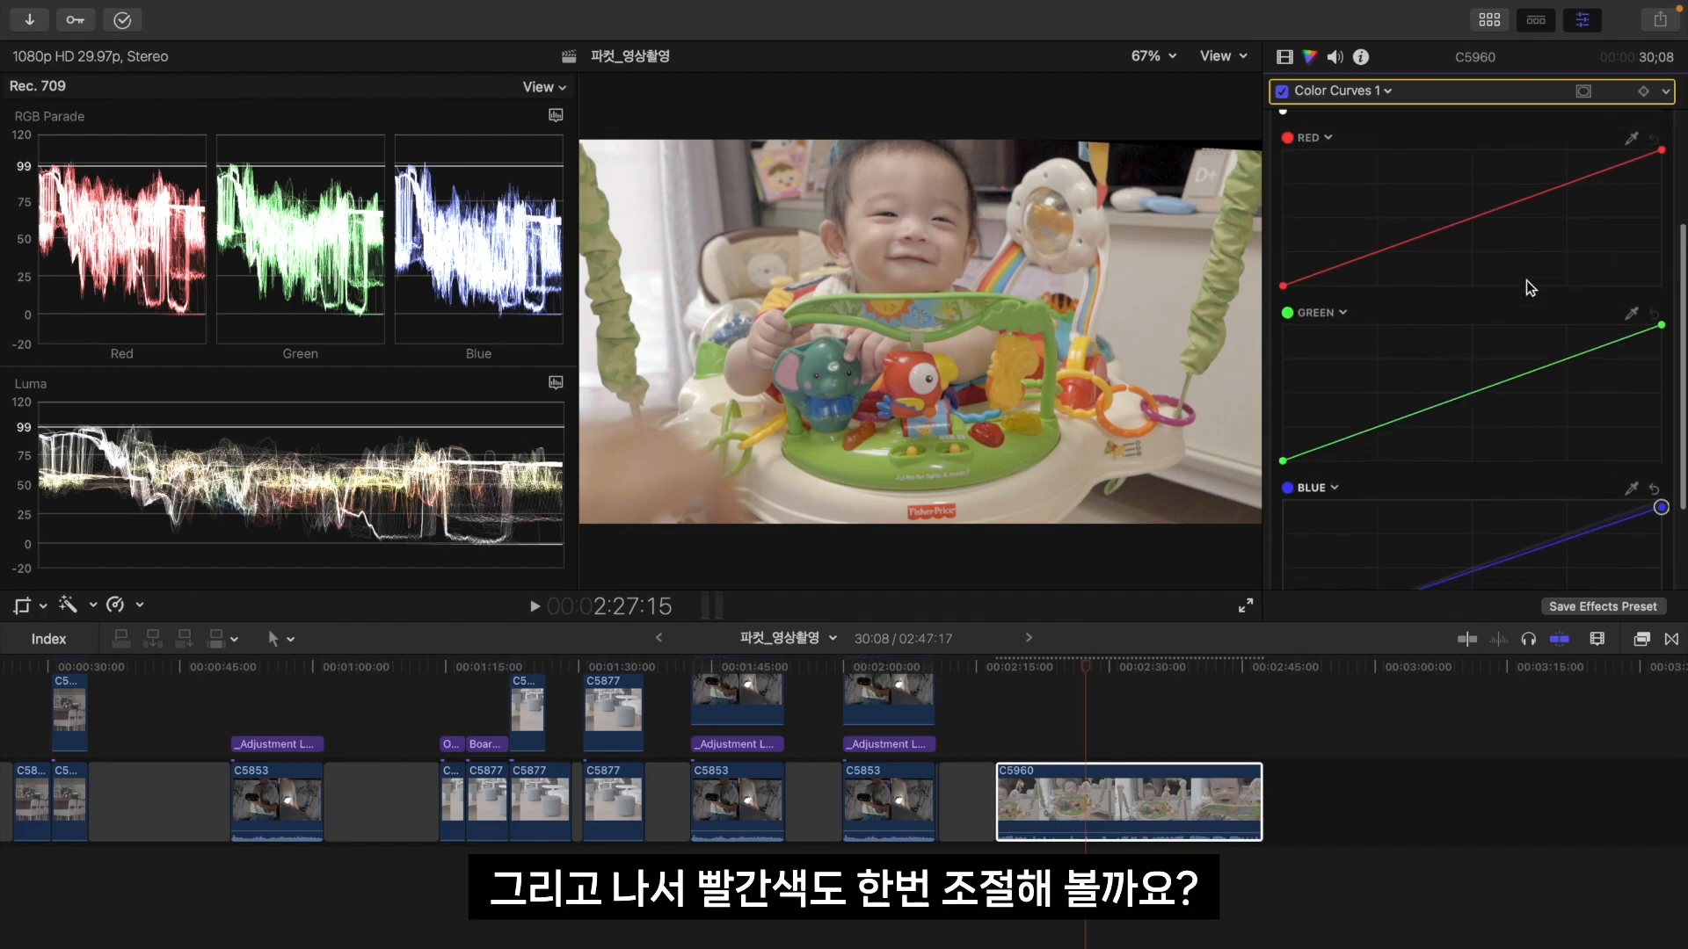
drag(1661, 199, 1662, 200)
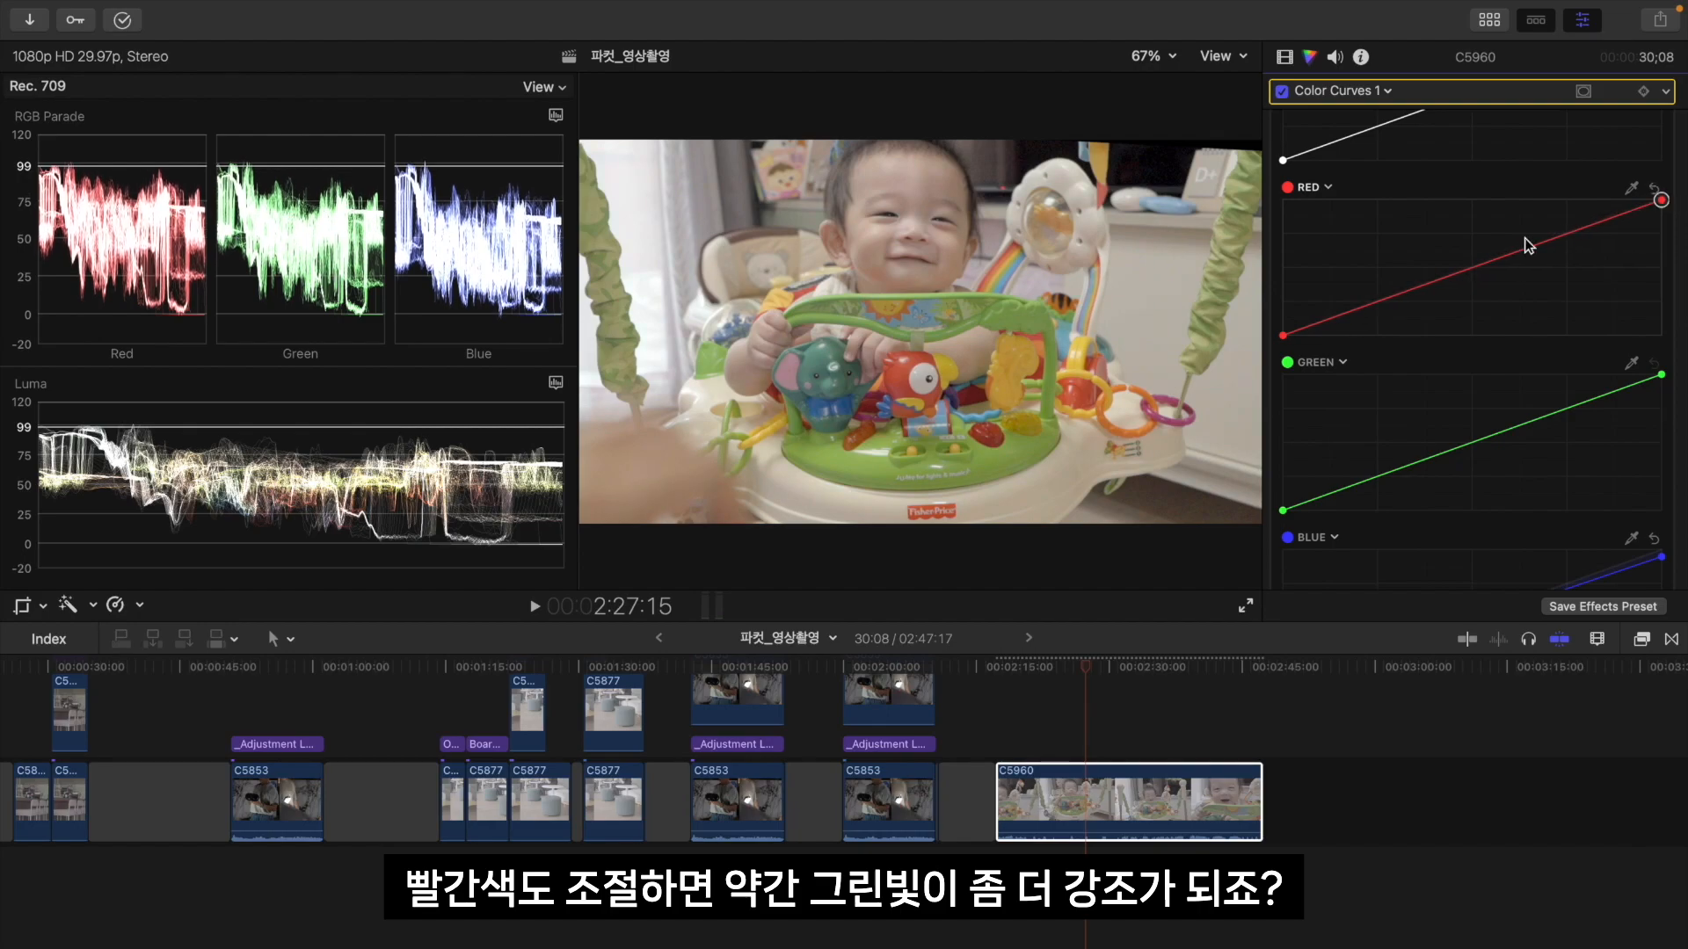
drag(1573, 232, 1572, 230)
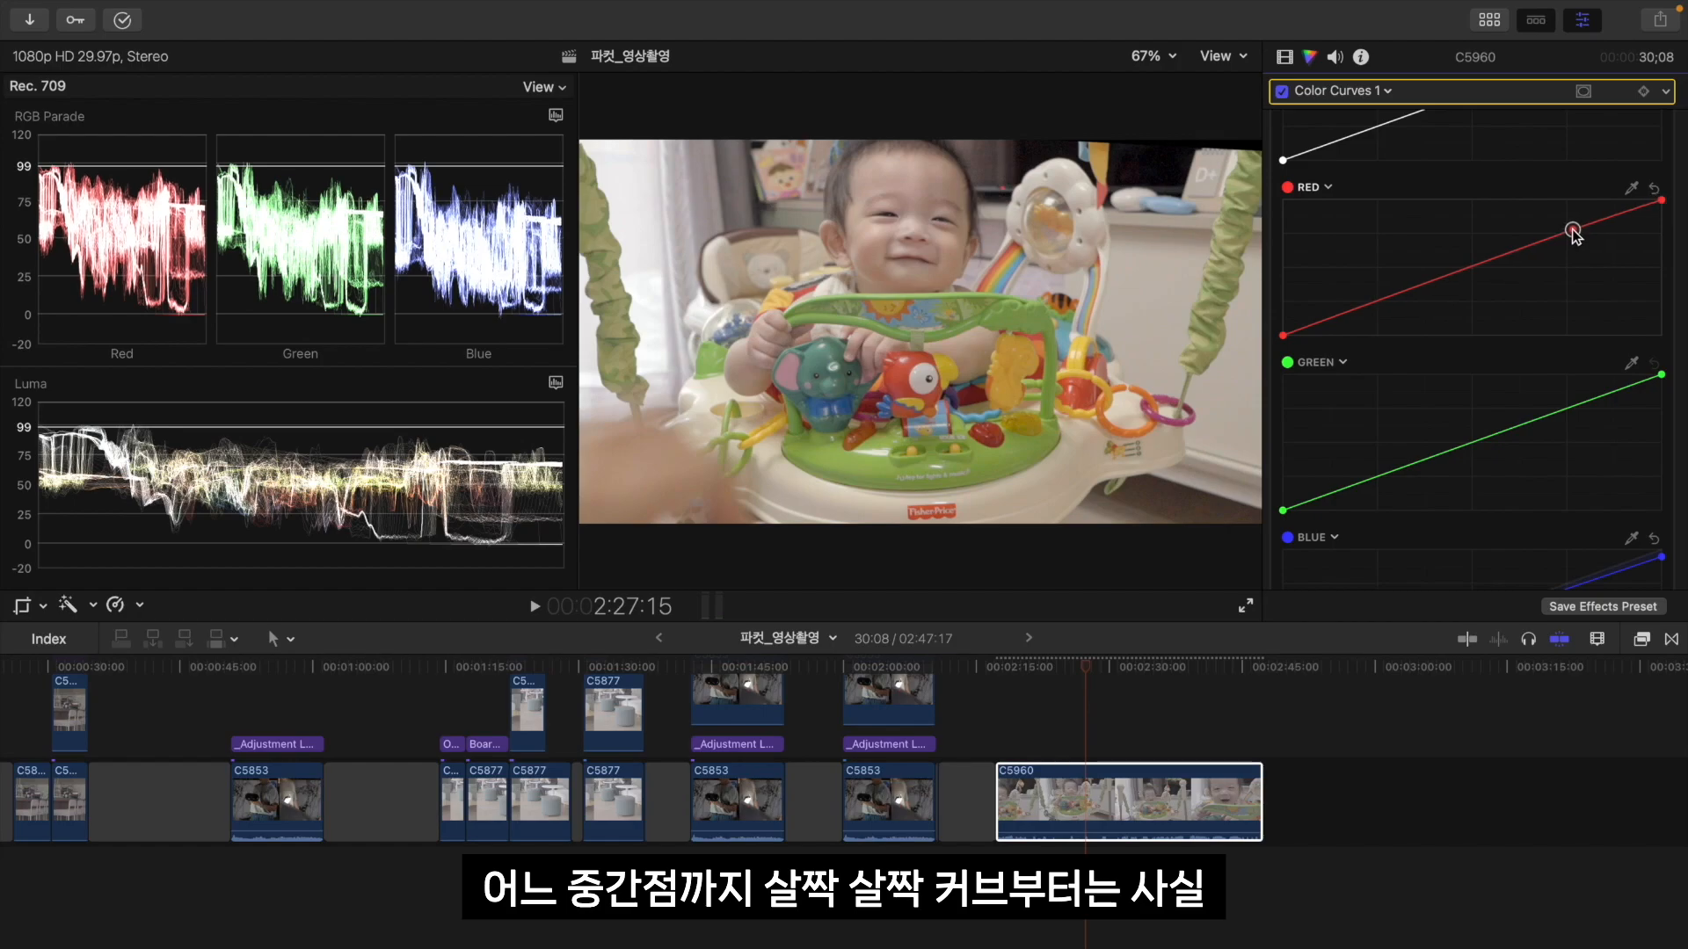
click(1356, 308)
drag(1360, 316, 1360, 319)
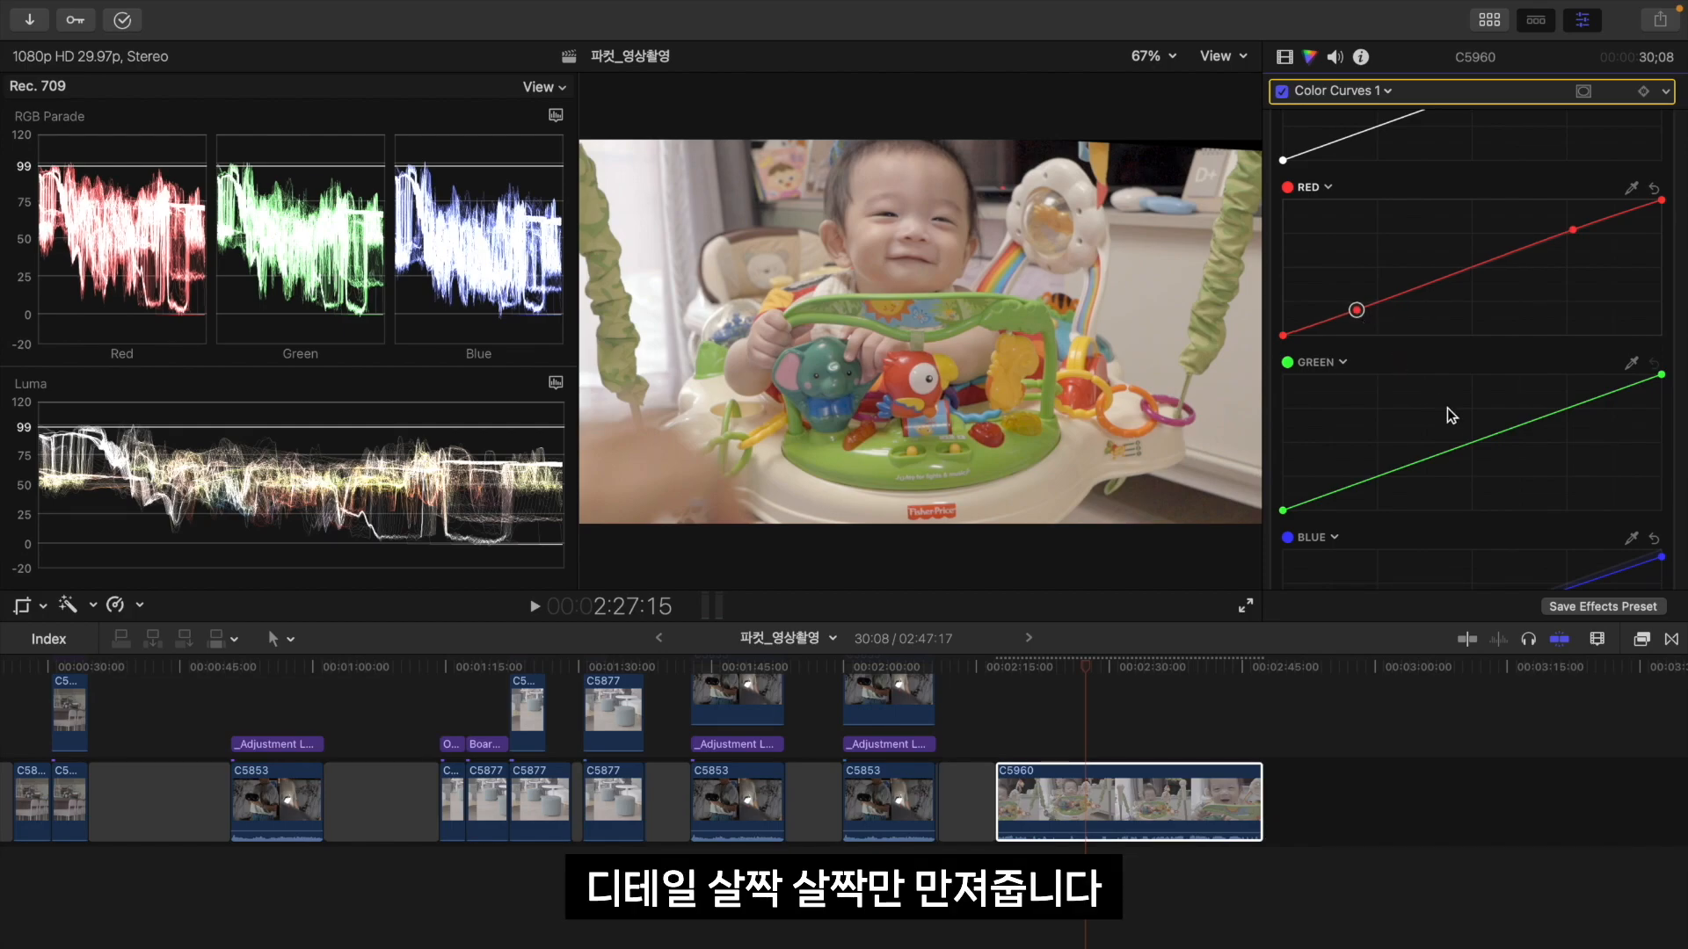
Step: Try adding an upper and a lower control point to the green curve
scroll(1449, 413, down, 2)
click(1591, 352)
click(1358, 437)
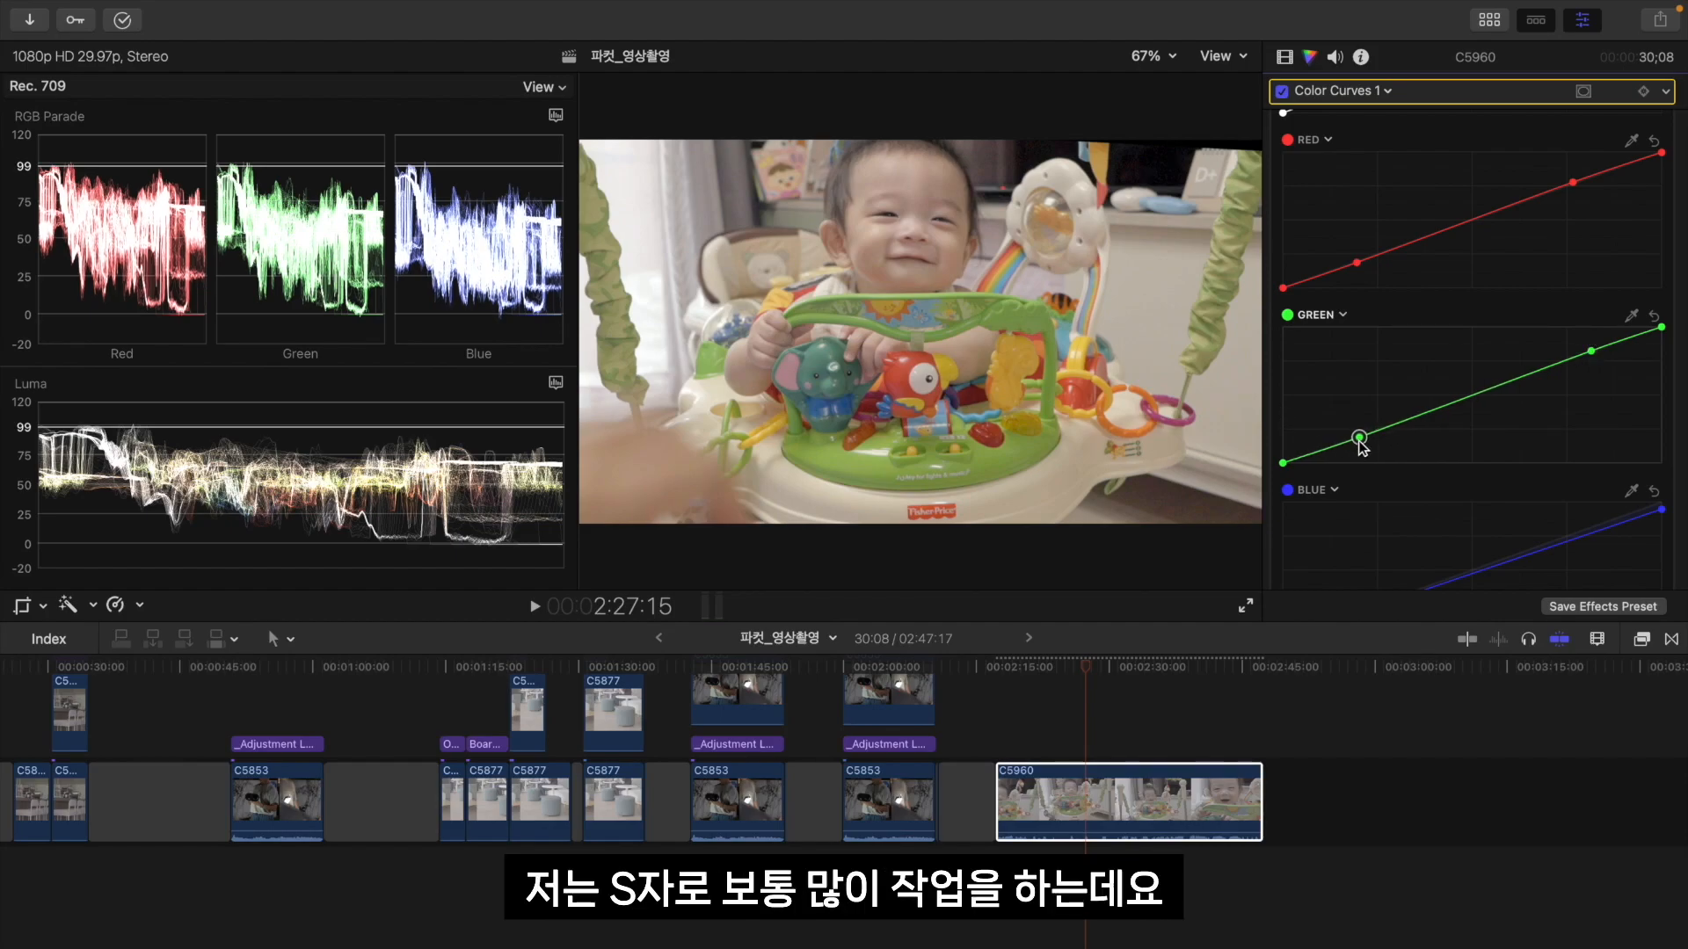
Step: Compare the image with the color curves off and on, and reset the green curve
click(1283, 91)
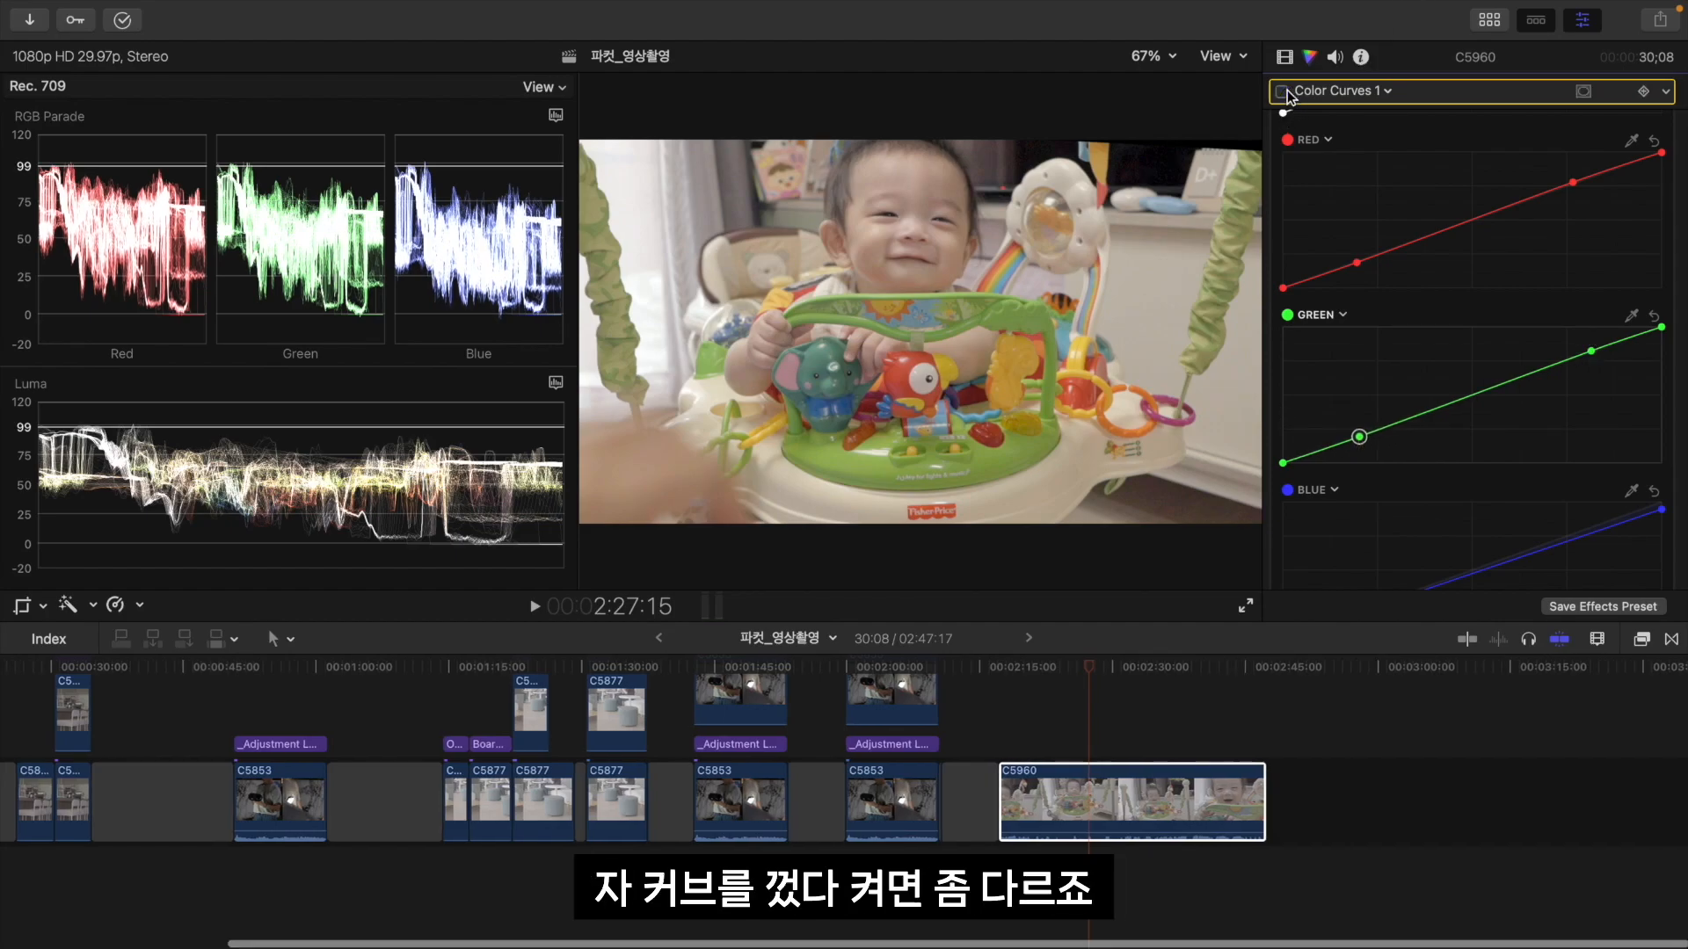
click(1283, 91)
scroll(1496, 349, down, 5)
scroll(1653, 247, up, 3)
click(1655, 247)
Step: Shape the luma curve into a gentle S with an upper and a lower control point and a slightly raised middle point
scroll(1657, 250, up, 5)
scroll(1657, 250, up, 1)
scroll(1604, 158, up, 3)
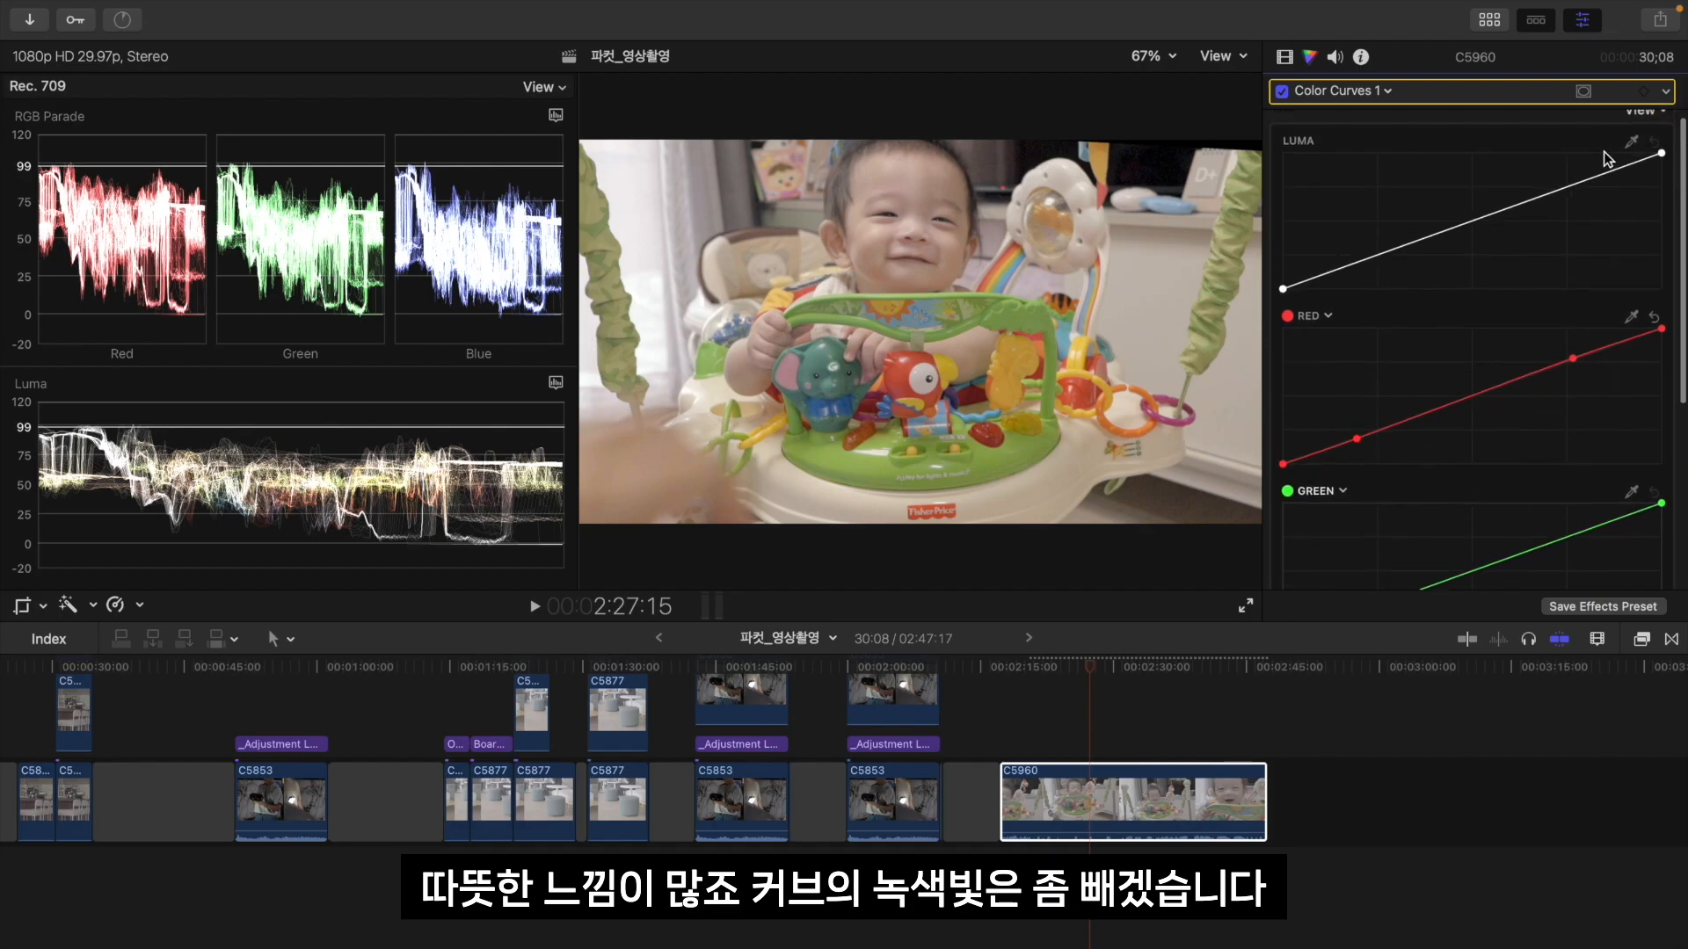
click(1612, 168)
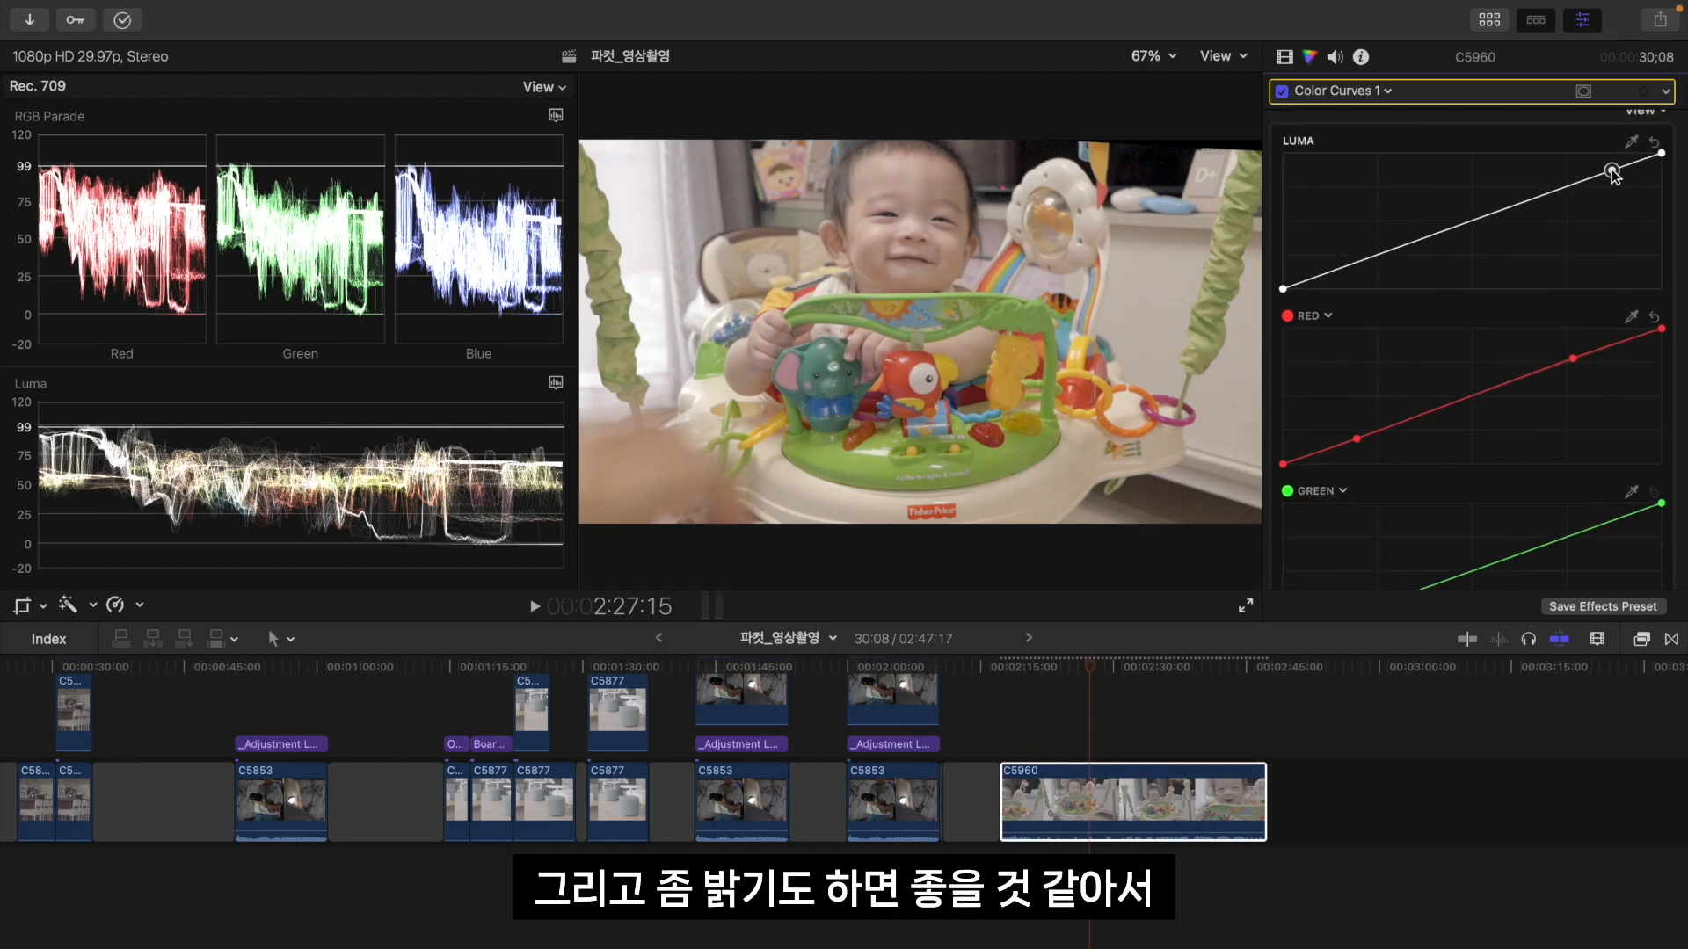
click(1351, 269)
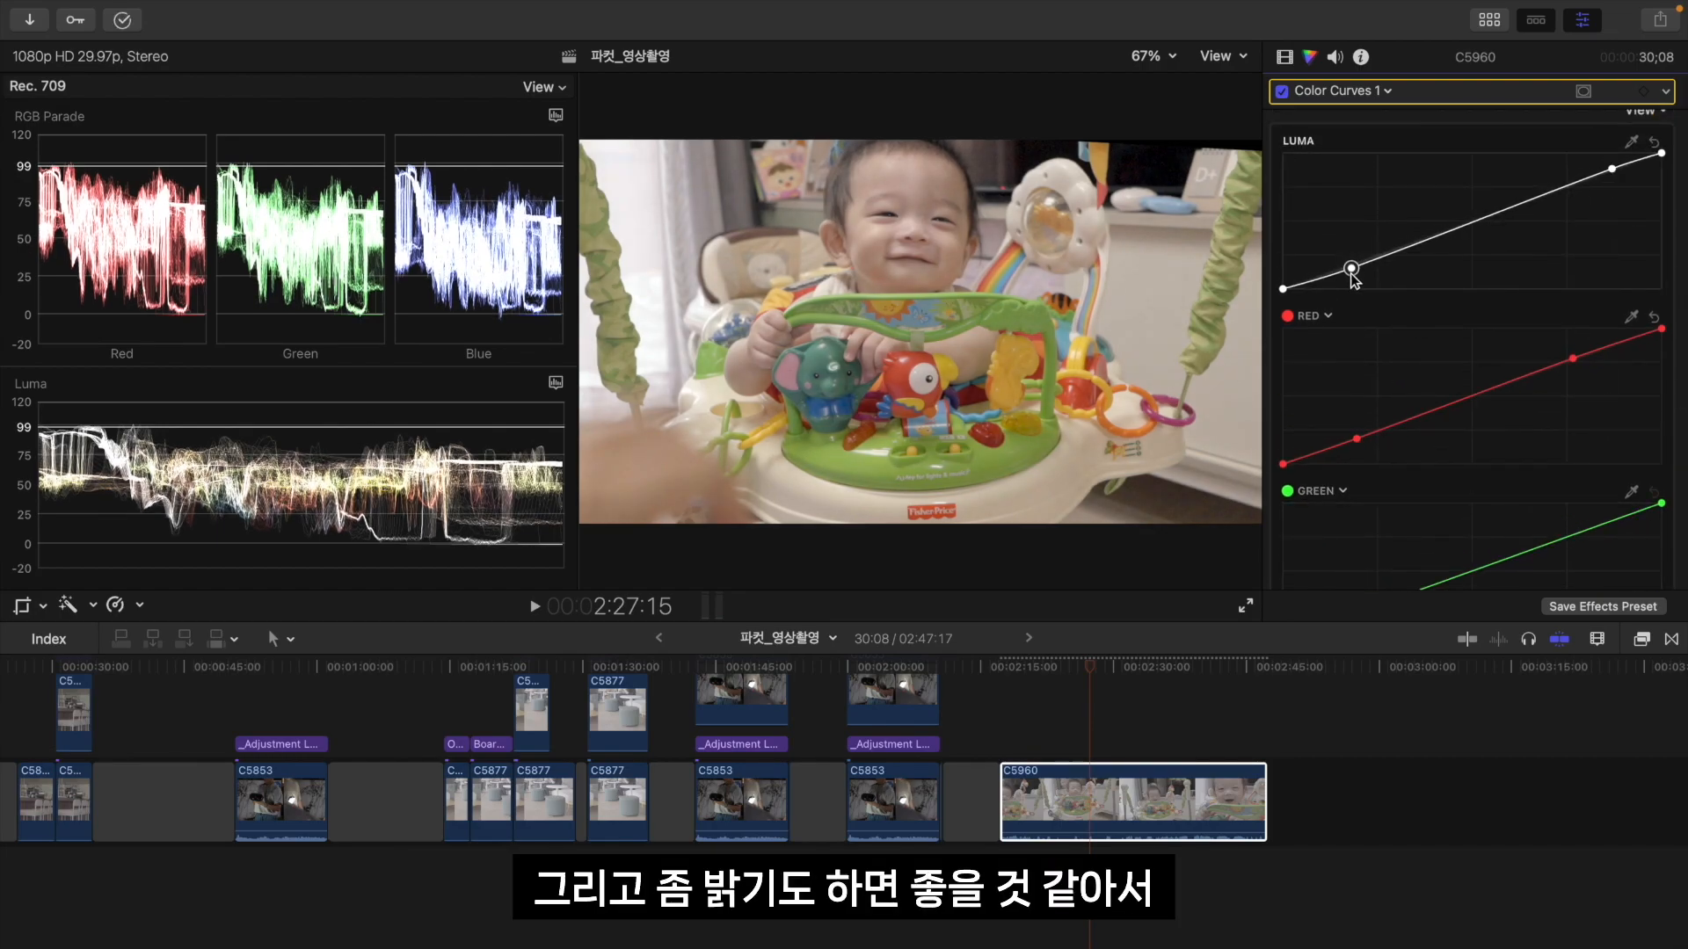
drag(1602, 174, 1583, 180)
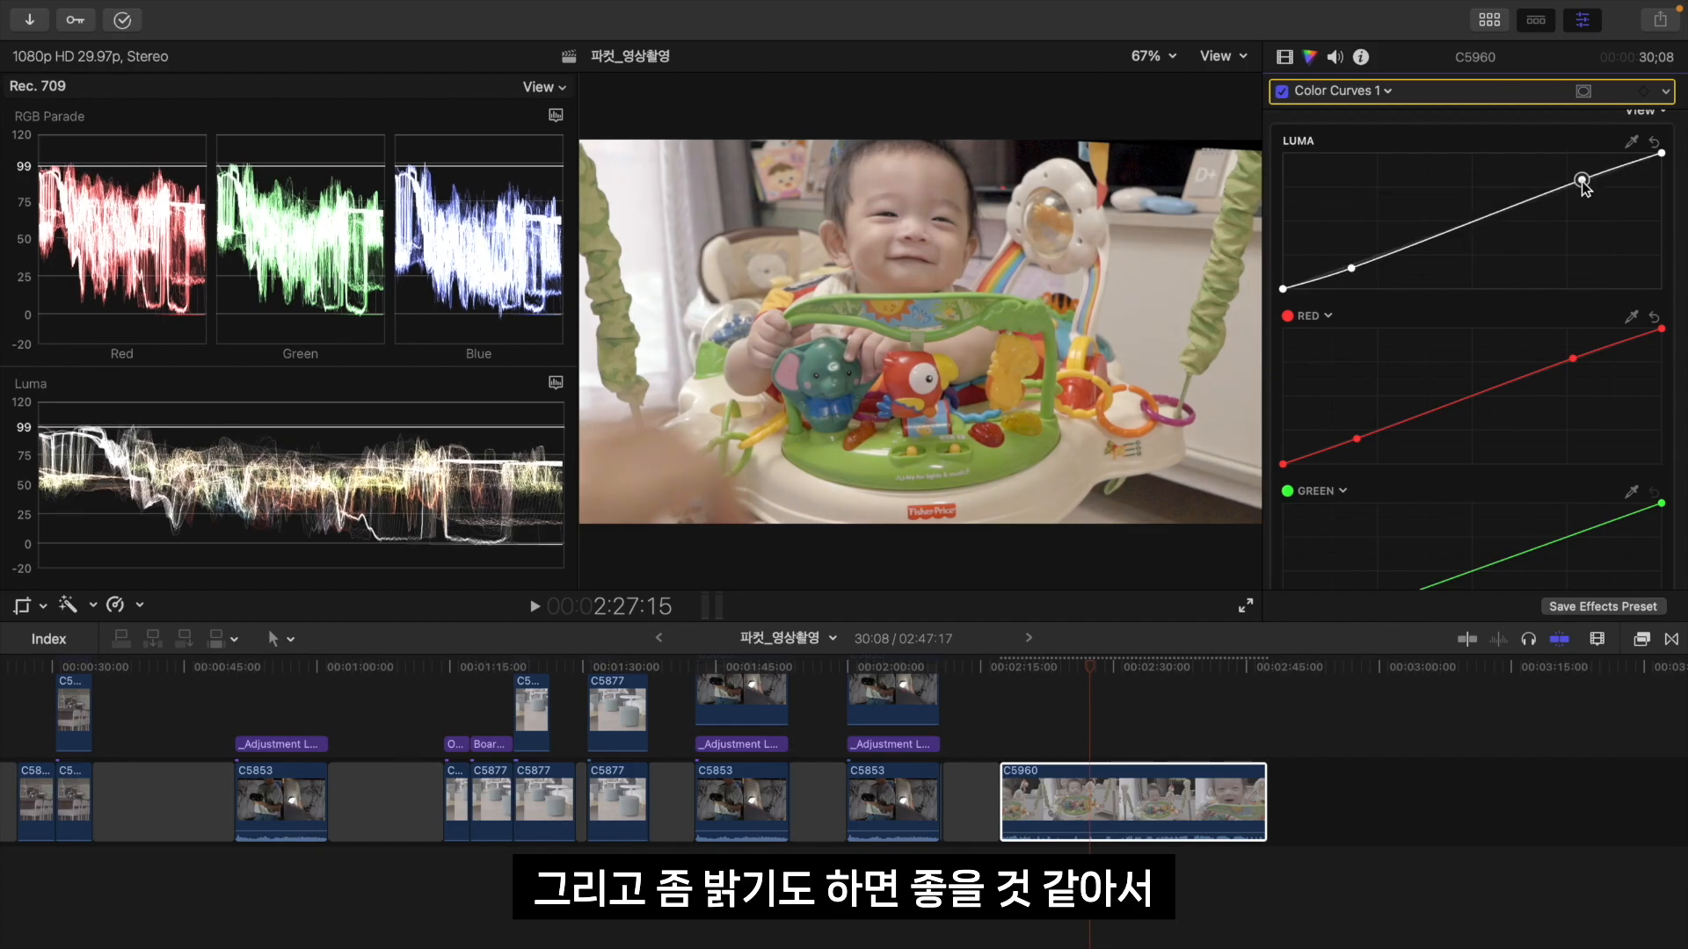
click(1461, 223)
drag(1461, 224, 1465, 219)
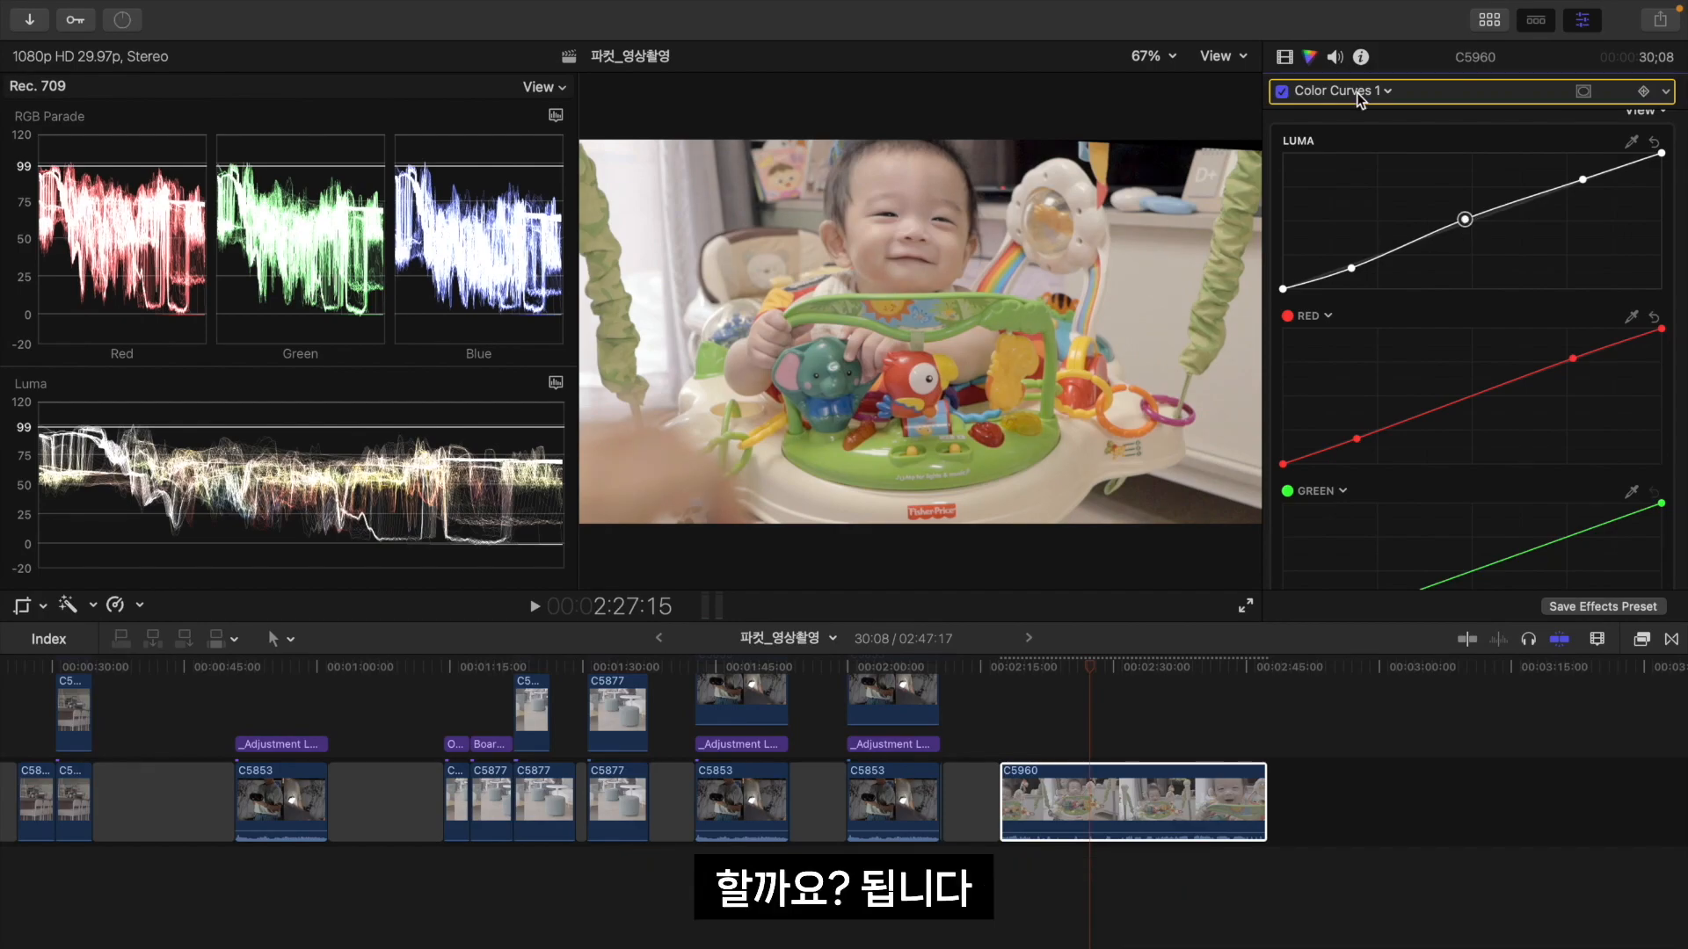
Step: Add a Color Wheels correction, tint the midtones very slightly toward green and lower their brightness a little
click(1357, 92)
click(1376, 237)
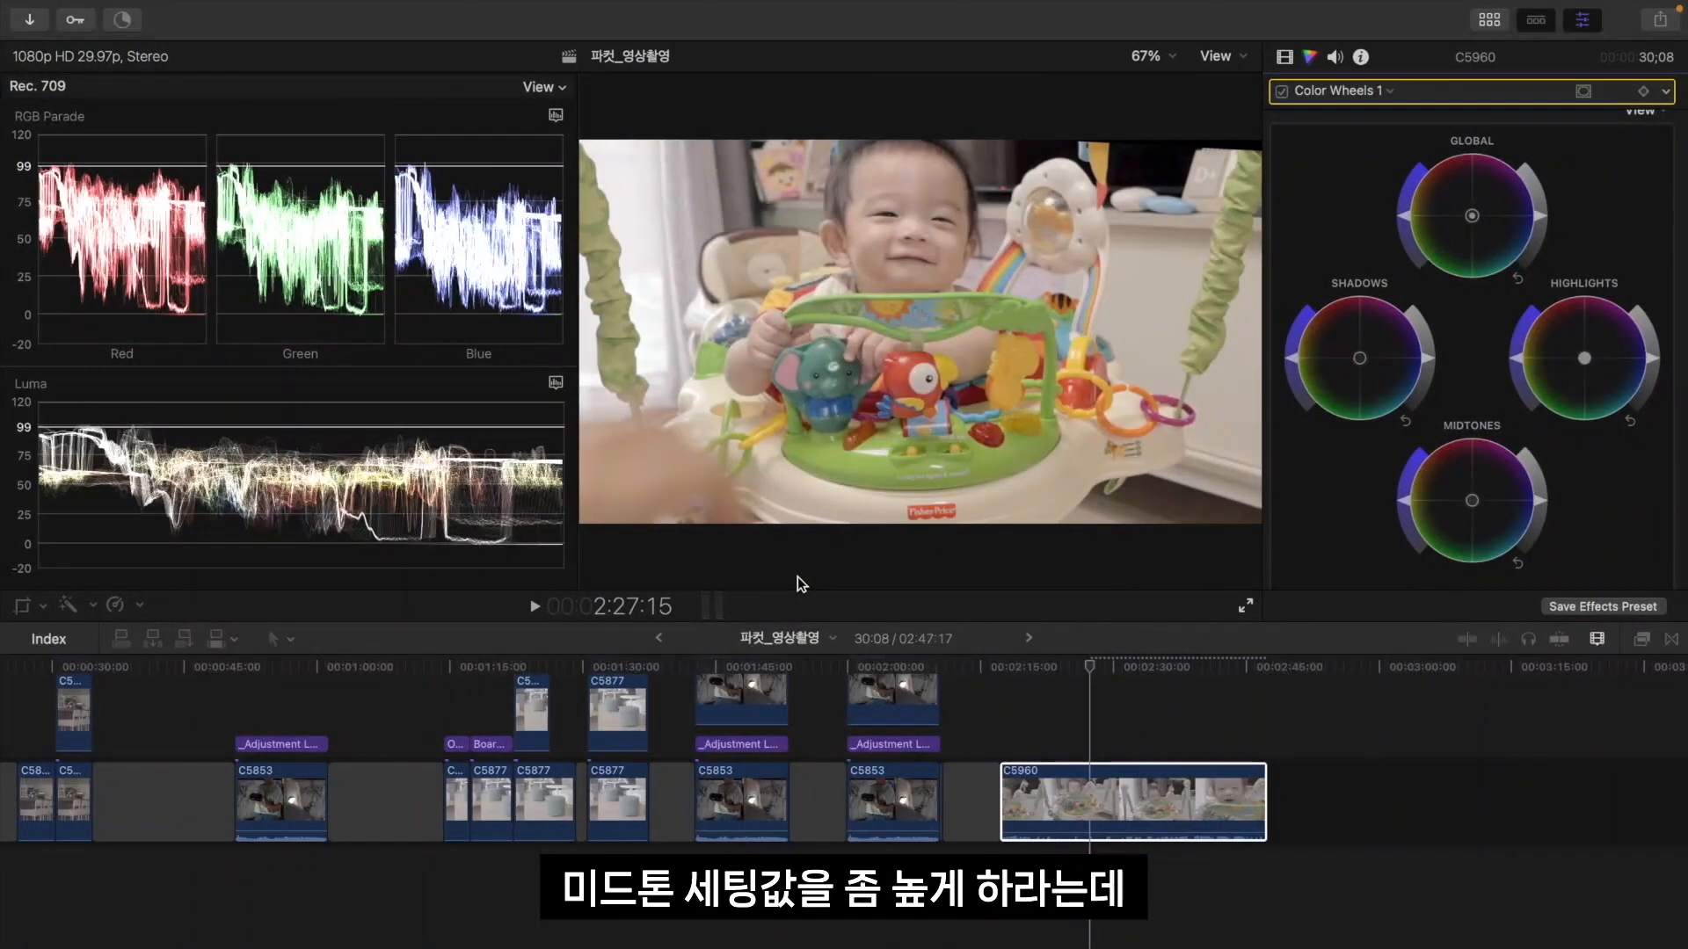
drag(1477, 507, 1478, 392)
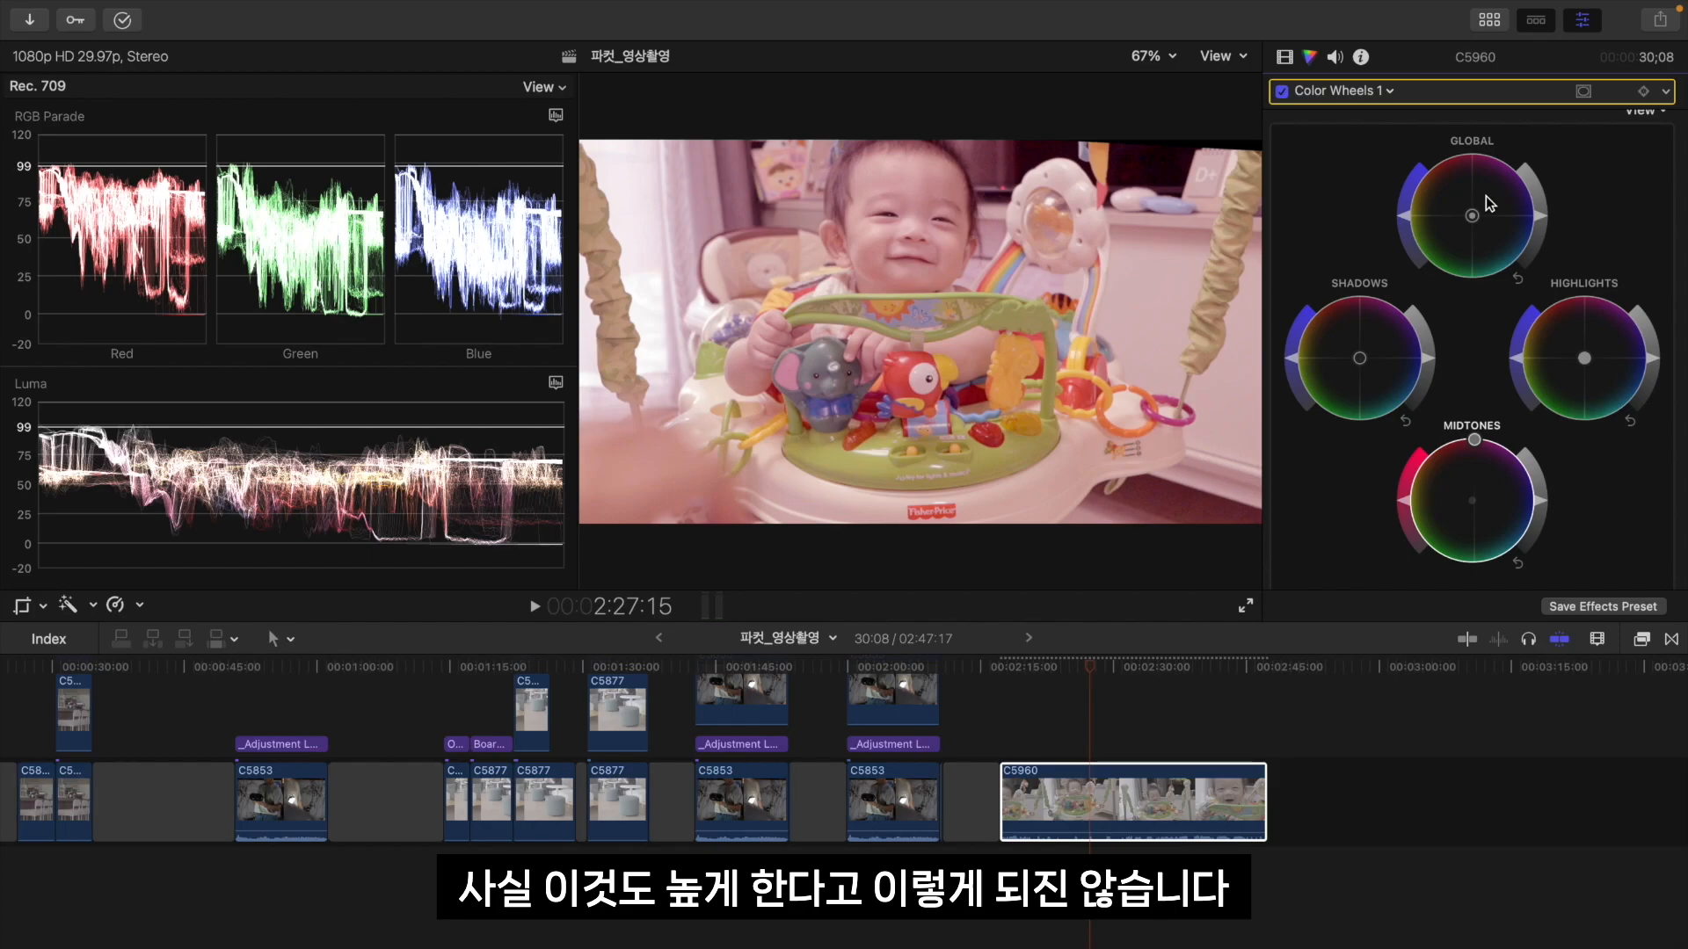
drag(1474, 439, 1437, 463)
drag(1324, 309, 1485, 510)
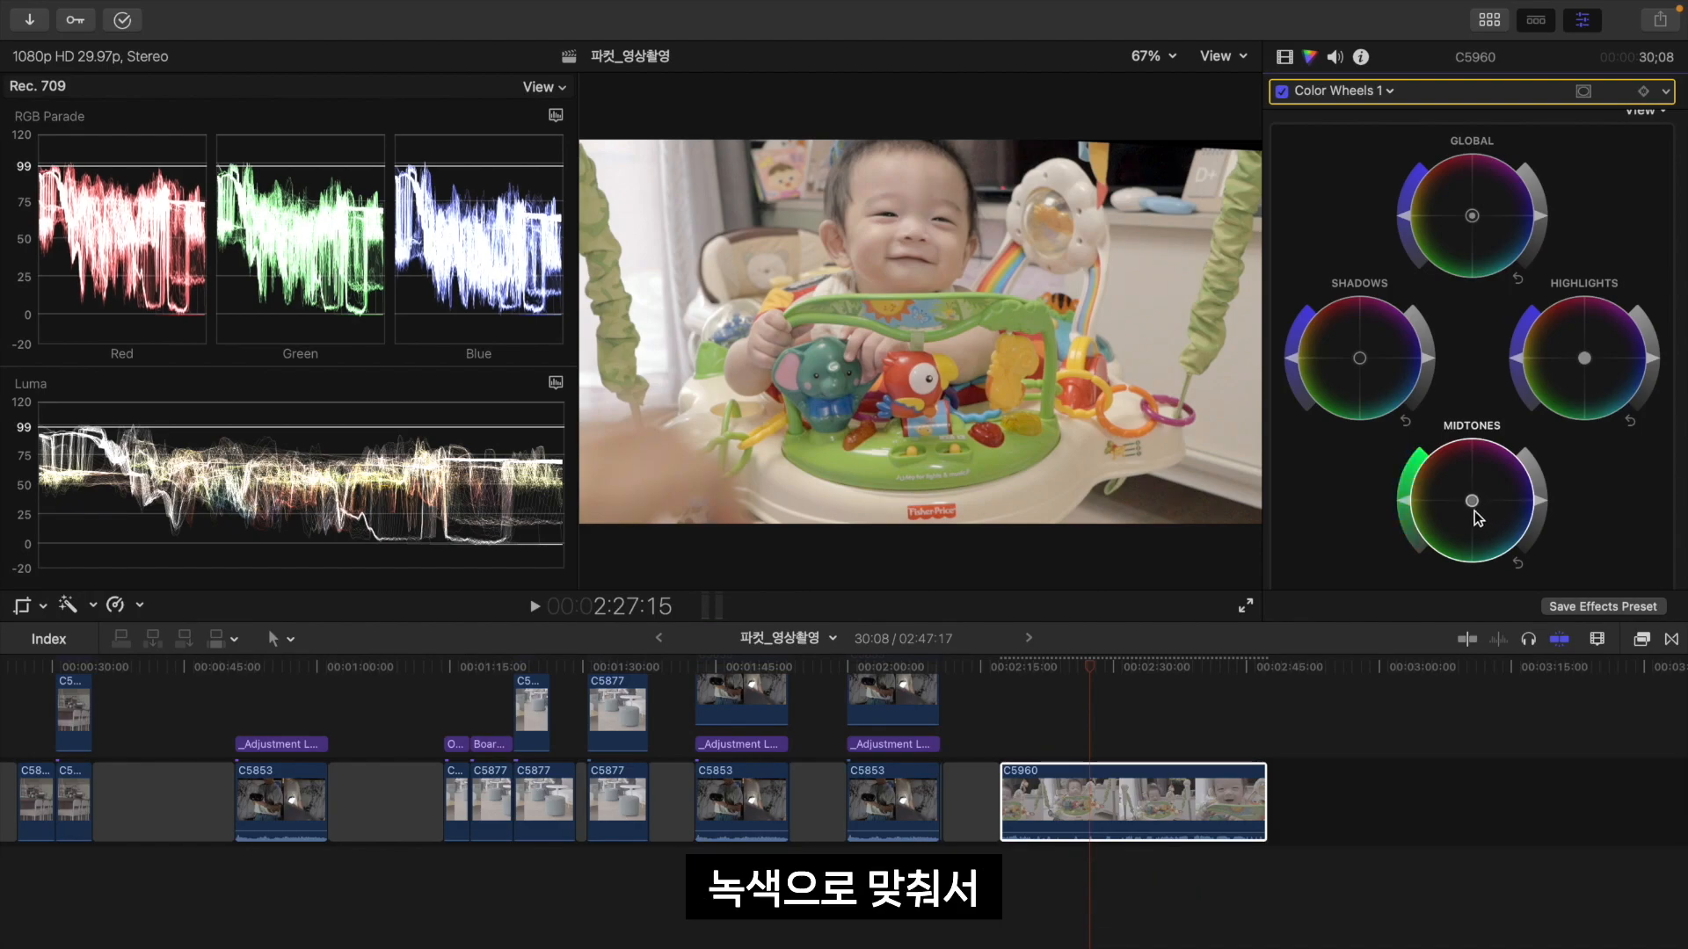
mouse_move(1404, 506)
mouse_down()
mouse_move(1404, 488)
mouse_move(1409, 502)
mouse_up()
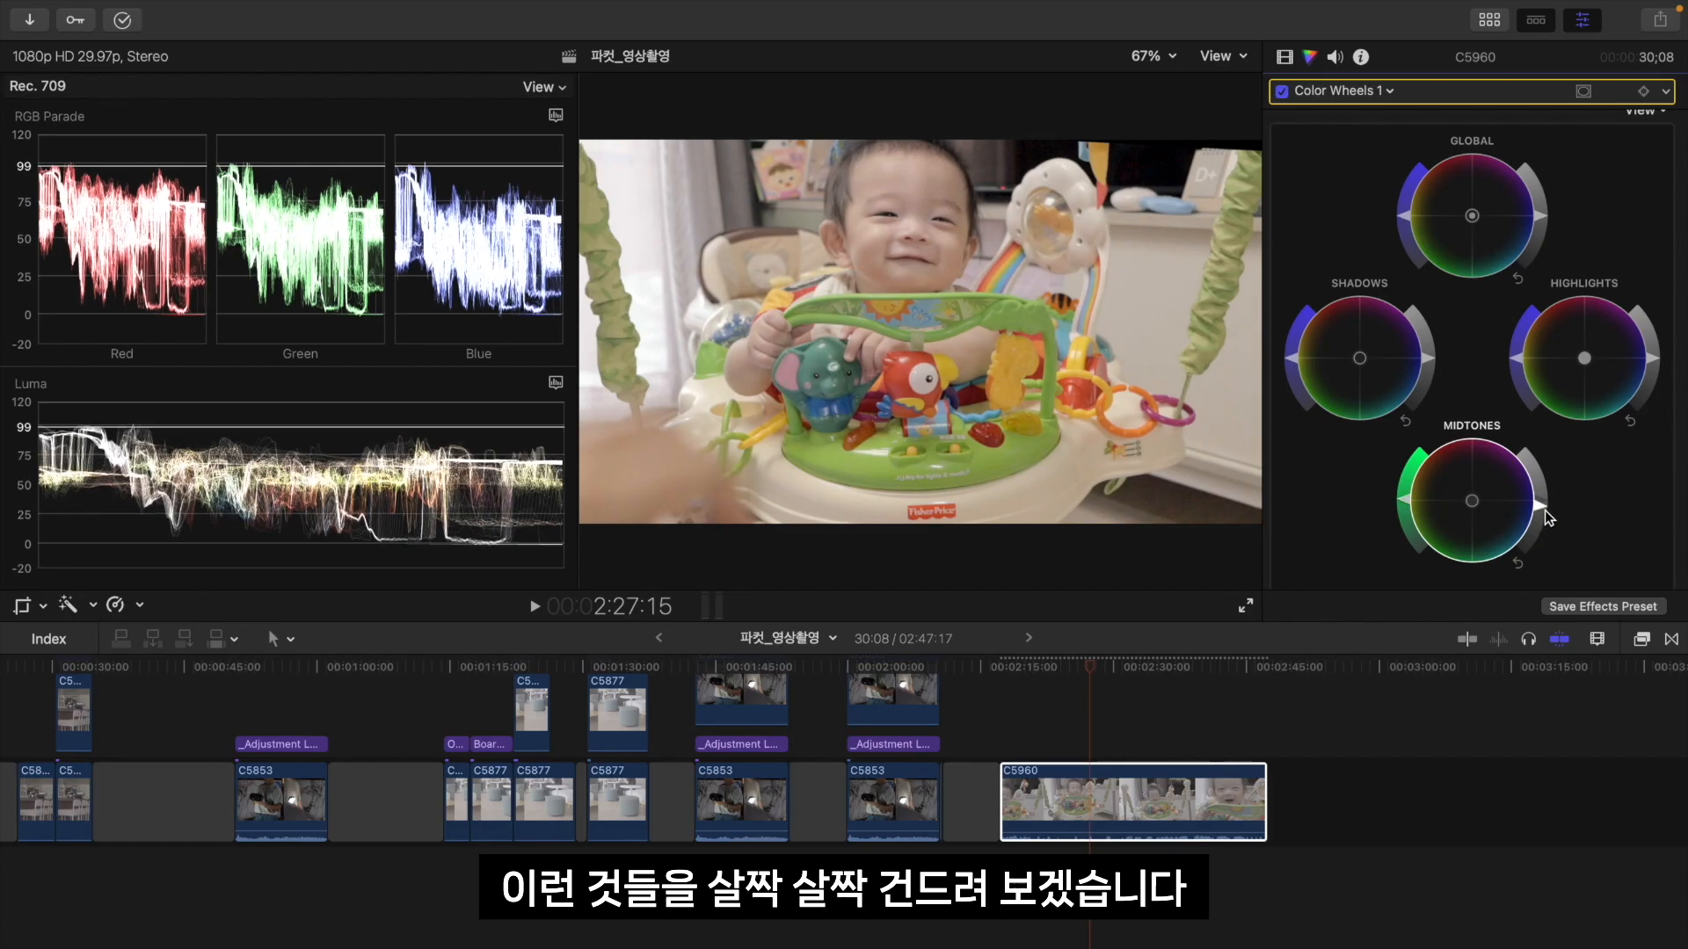
Step: Tint the shadows slightly toward green and compare the image with the color wheels off and on
drag(1359, 358, 1358, 379)
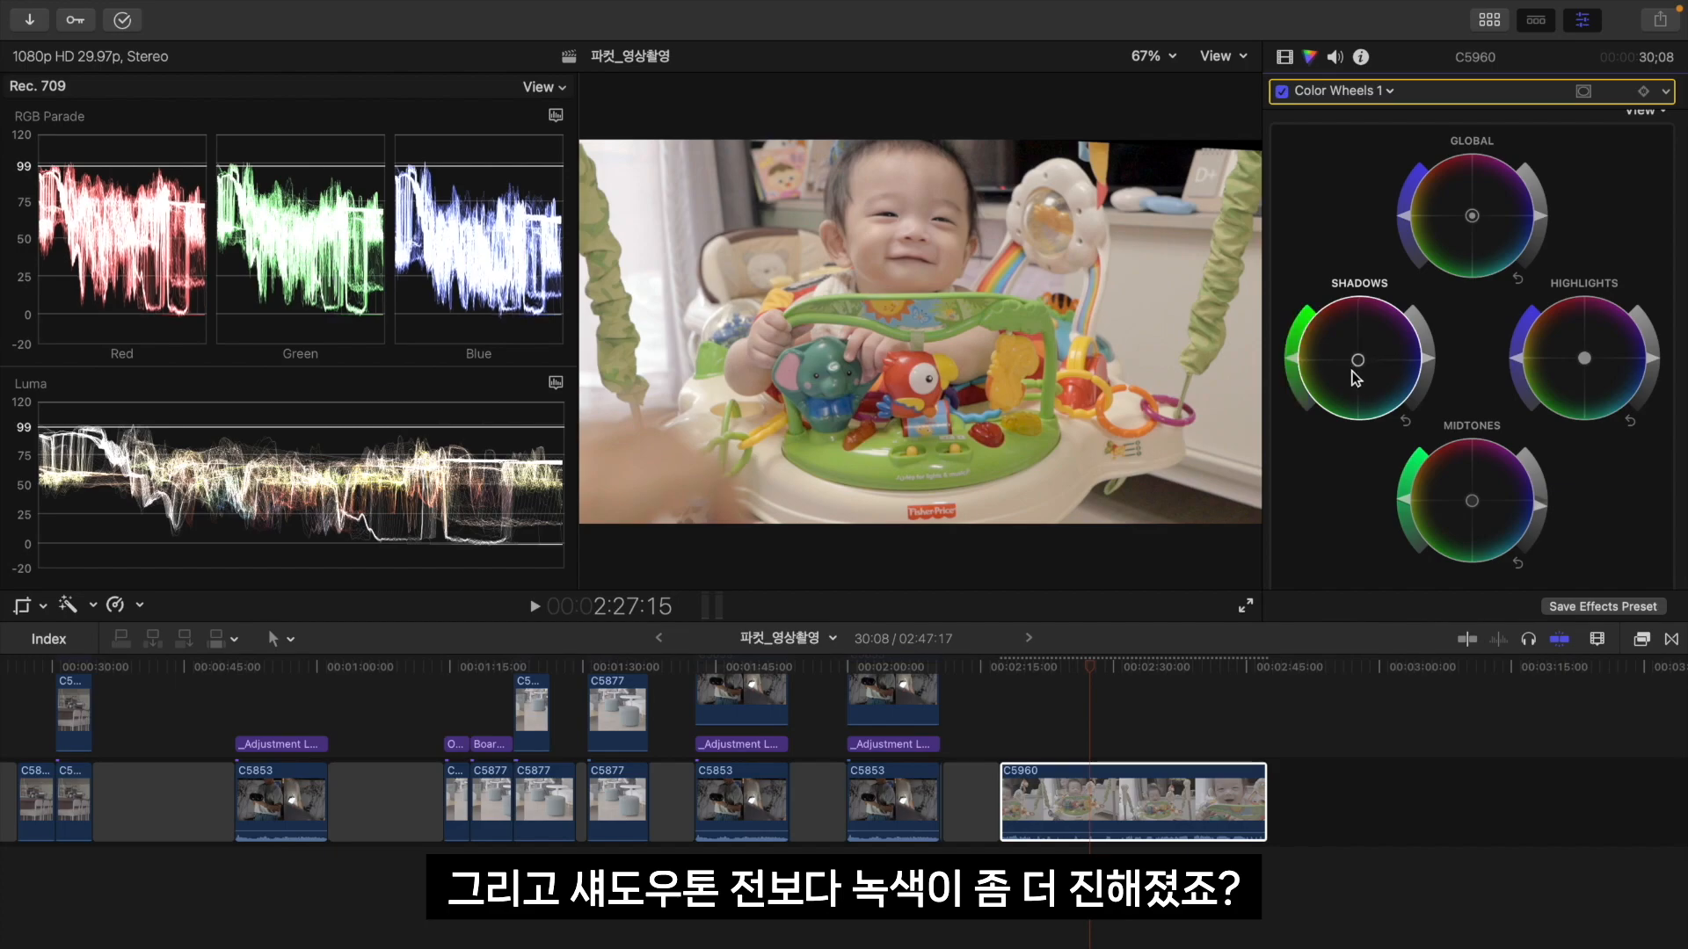
click(1282, 92)
click(1283, 92)
Step: Set the color wheels' temperature to 4941 after trying a much cooler tone, and compare the correction off and on
scroll(1516, 337, down, 5)
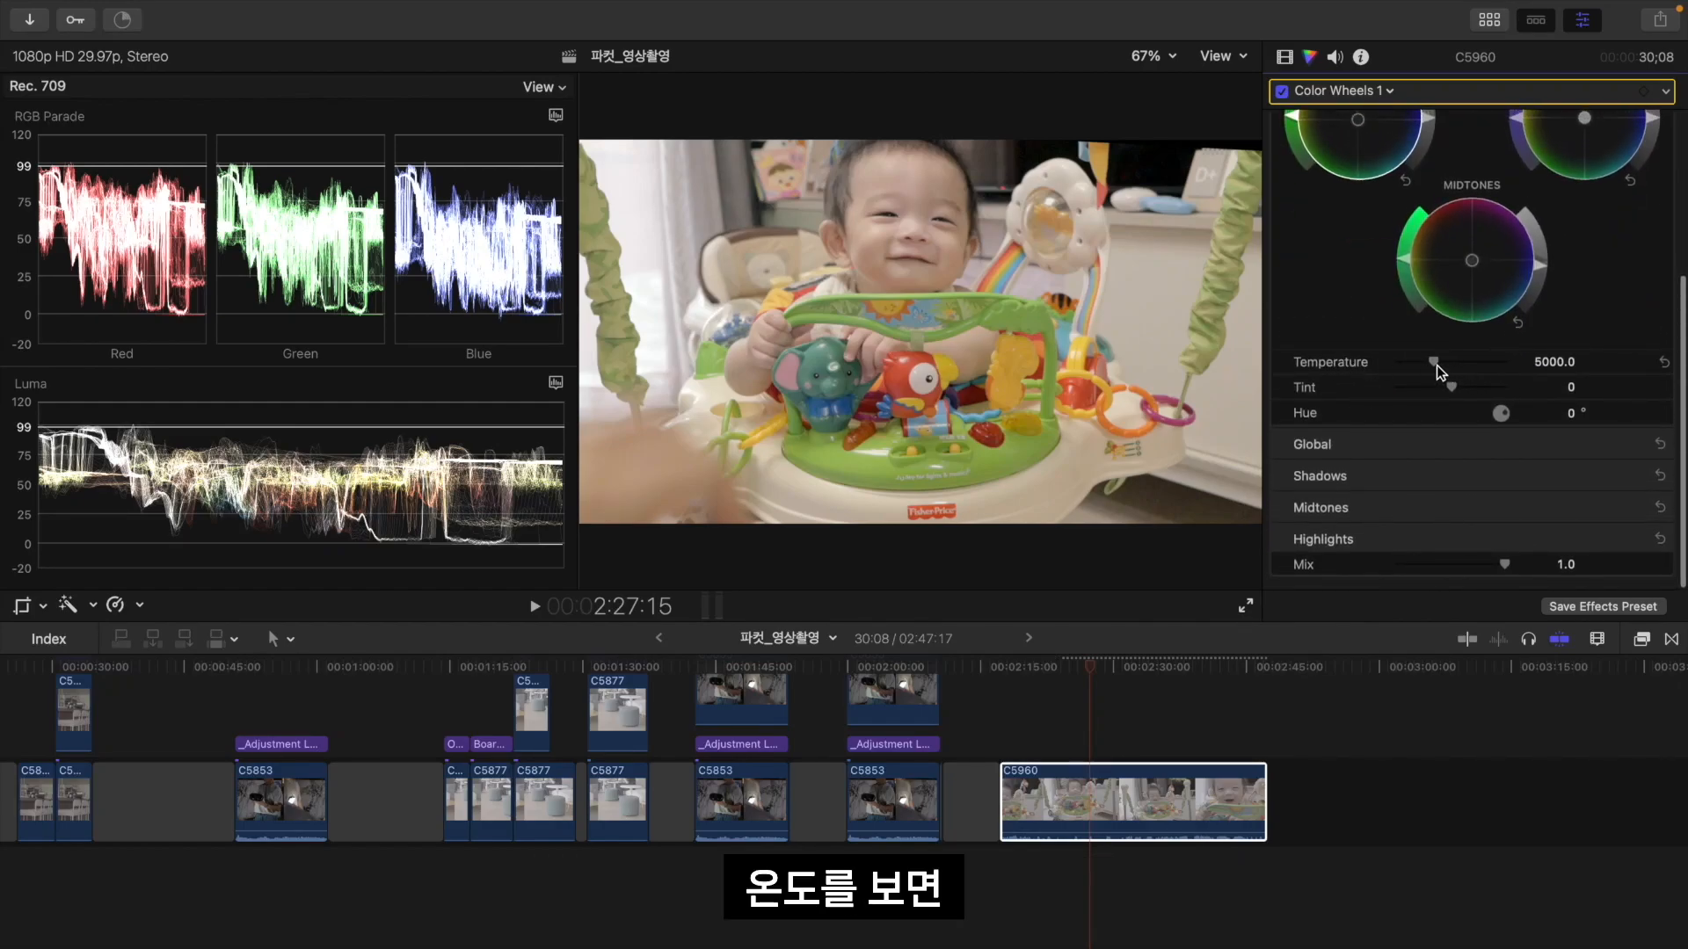
drag(1436, 362, 1383, 369)
drag(1369, 376, 1436, 369)
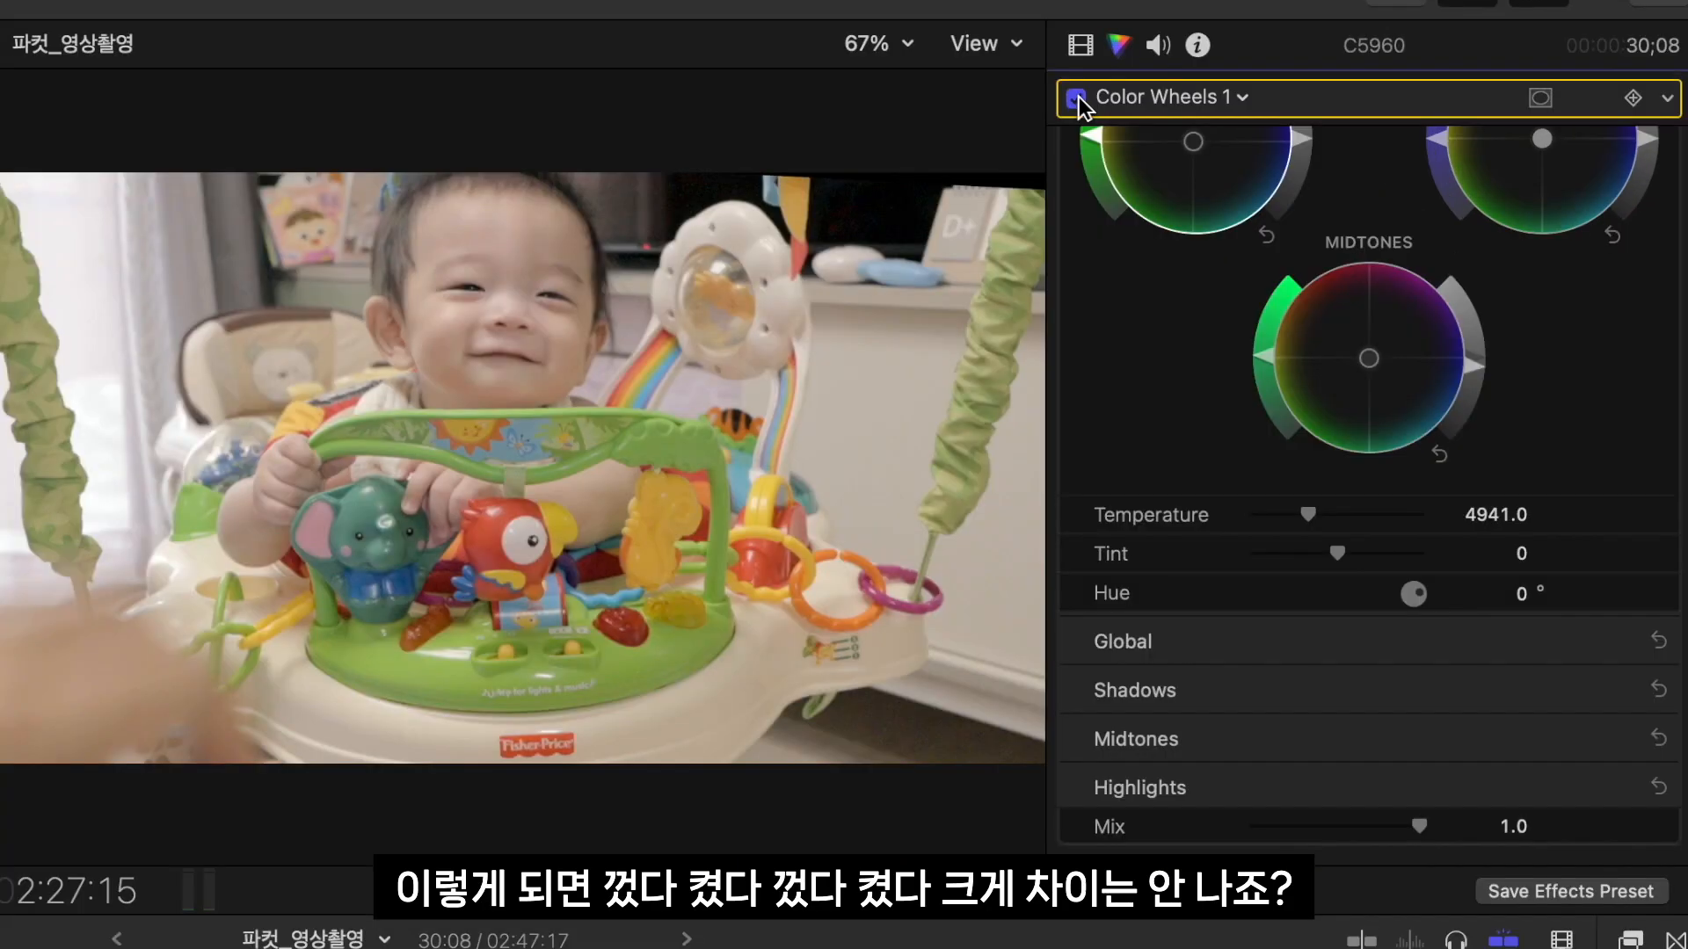
click(1282, 90)
click(1077, 96)
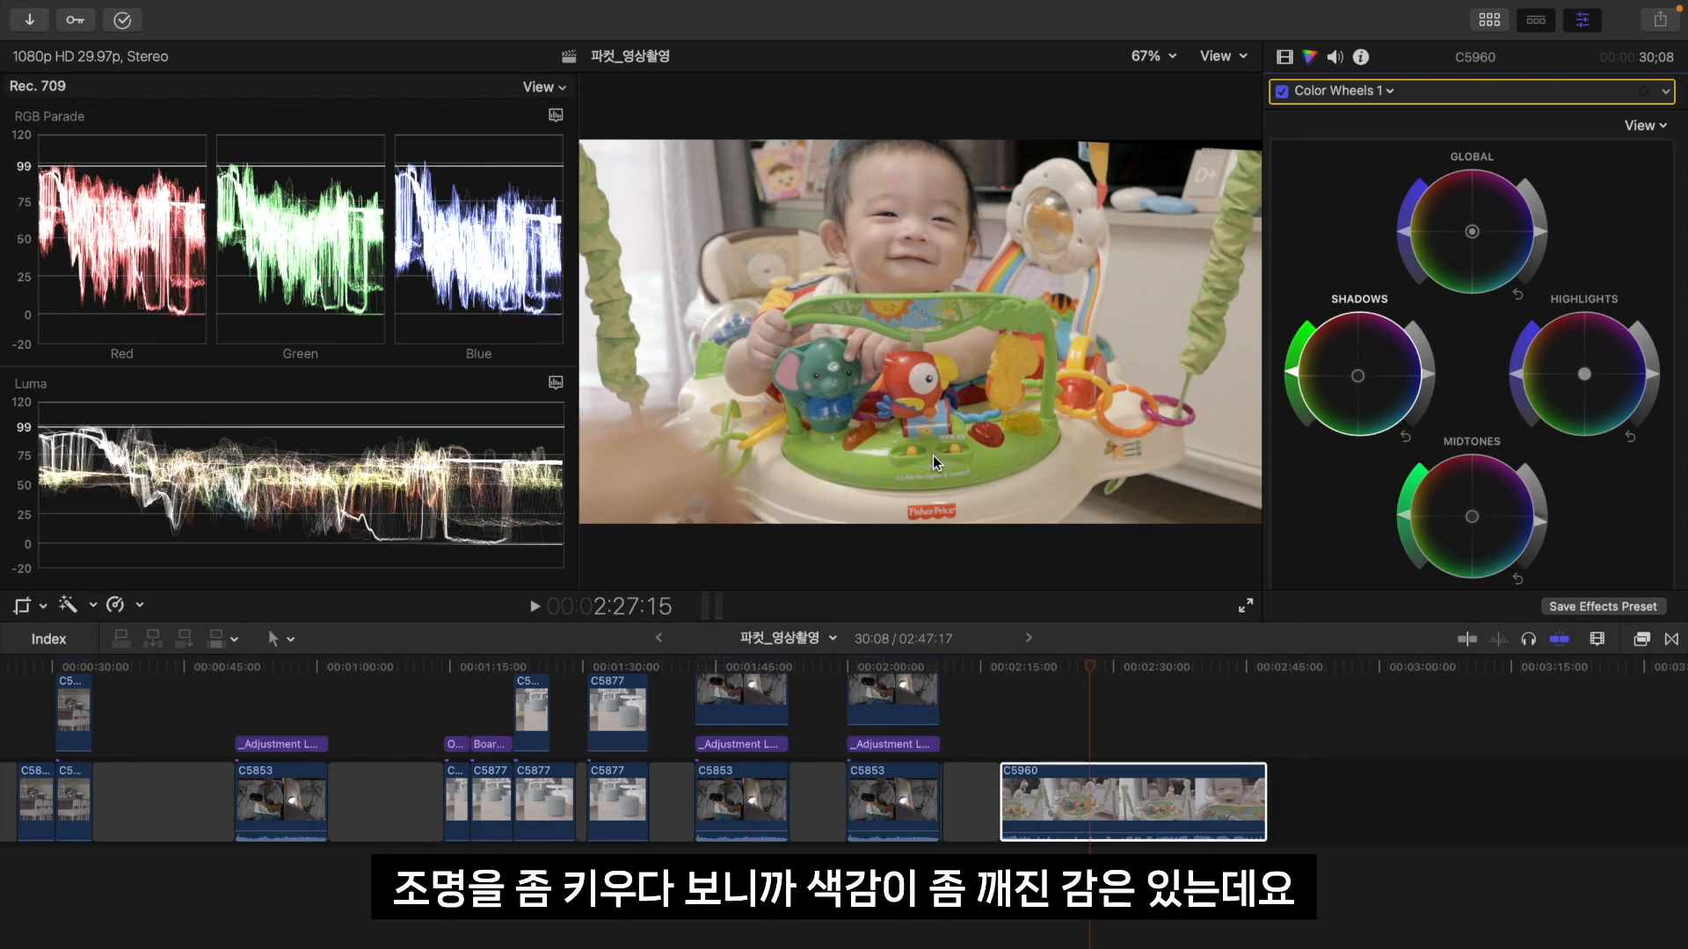
Step: Play the graded C5960 clip from its start to review the overall color
click(1002, 735)
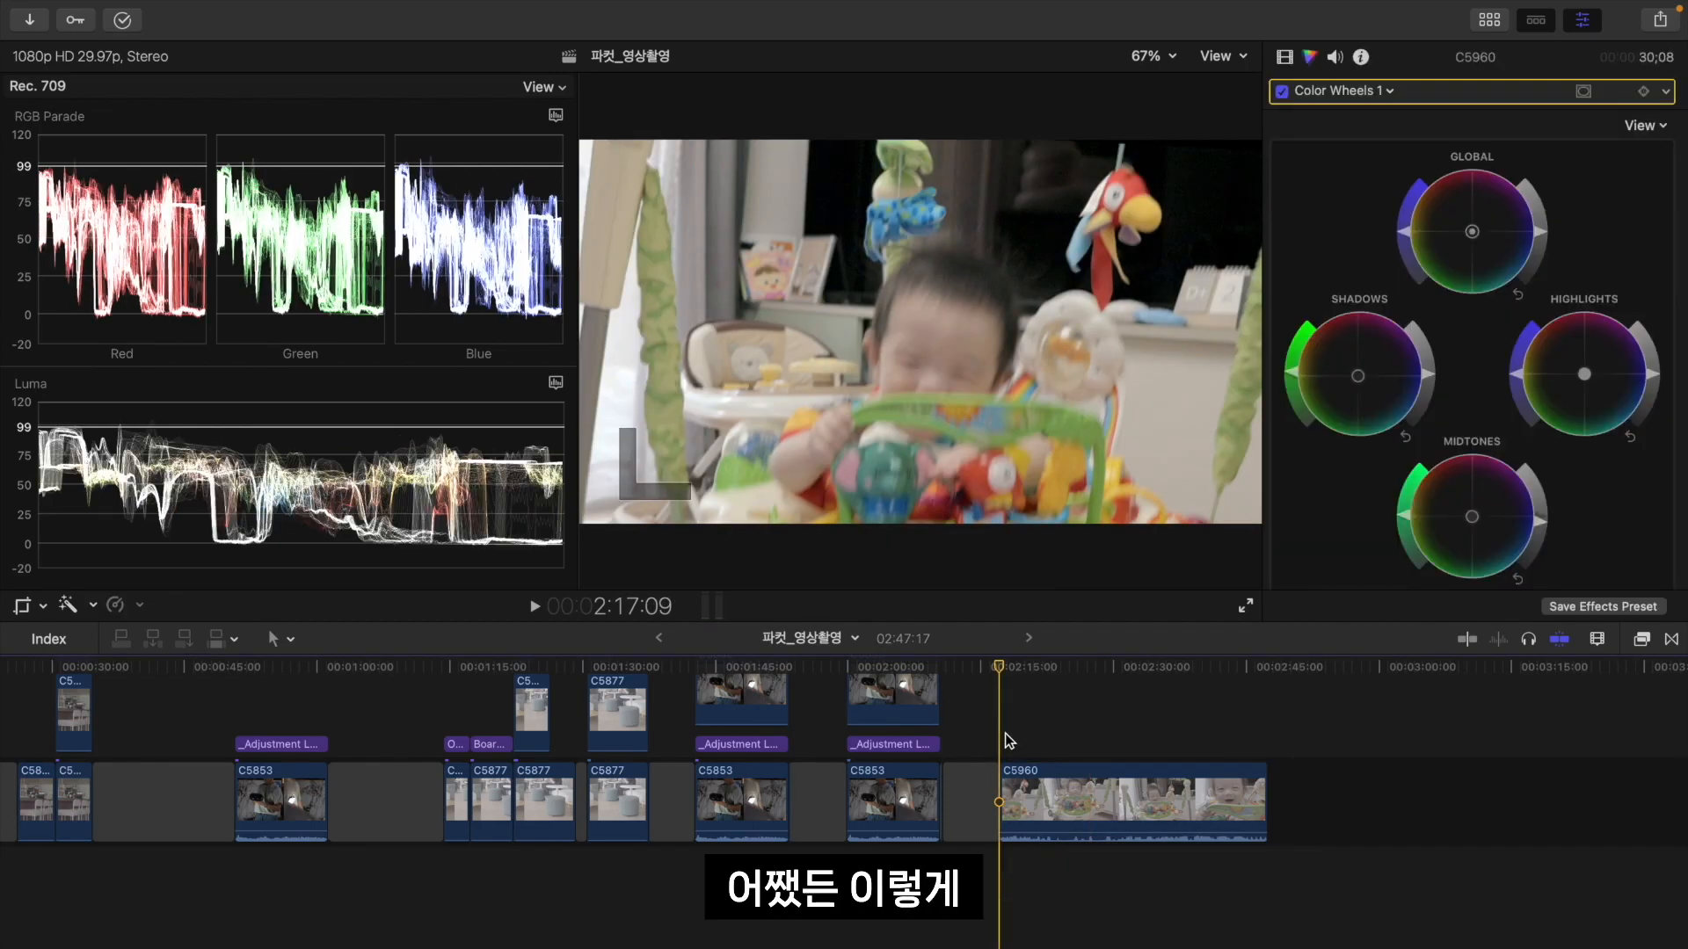
key(space)
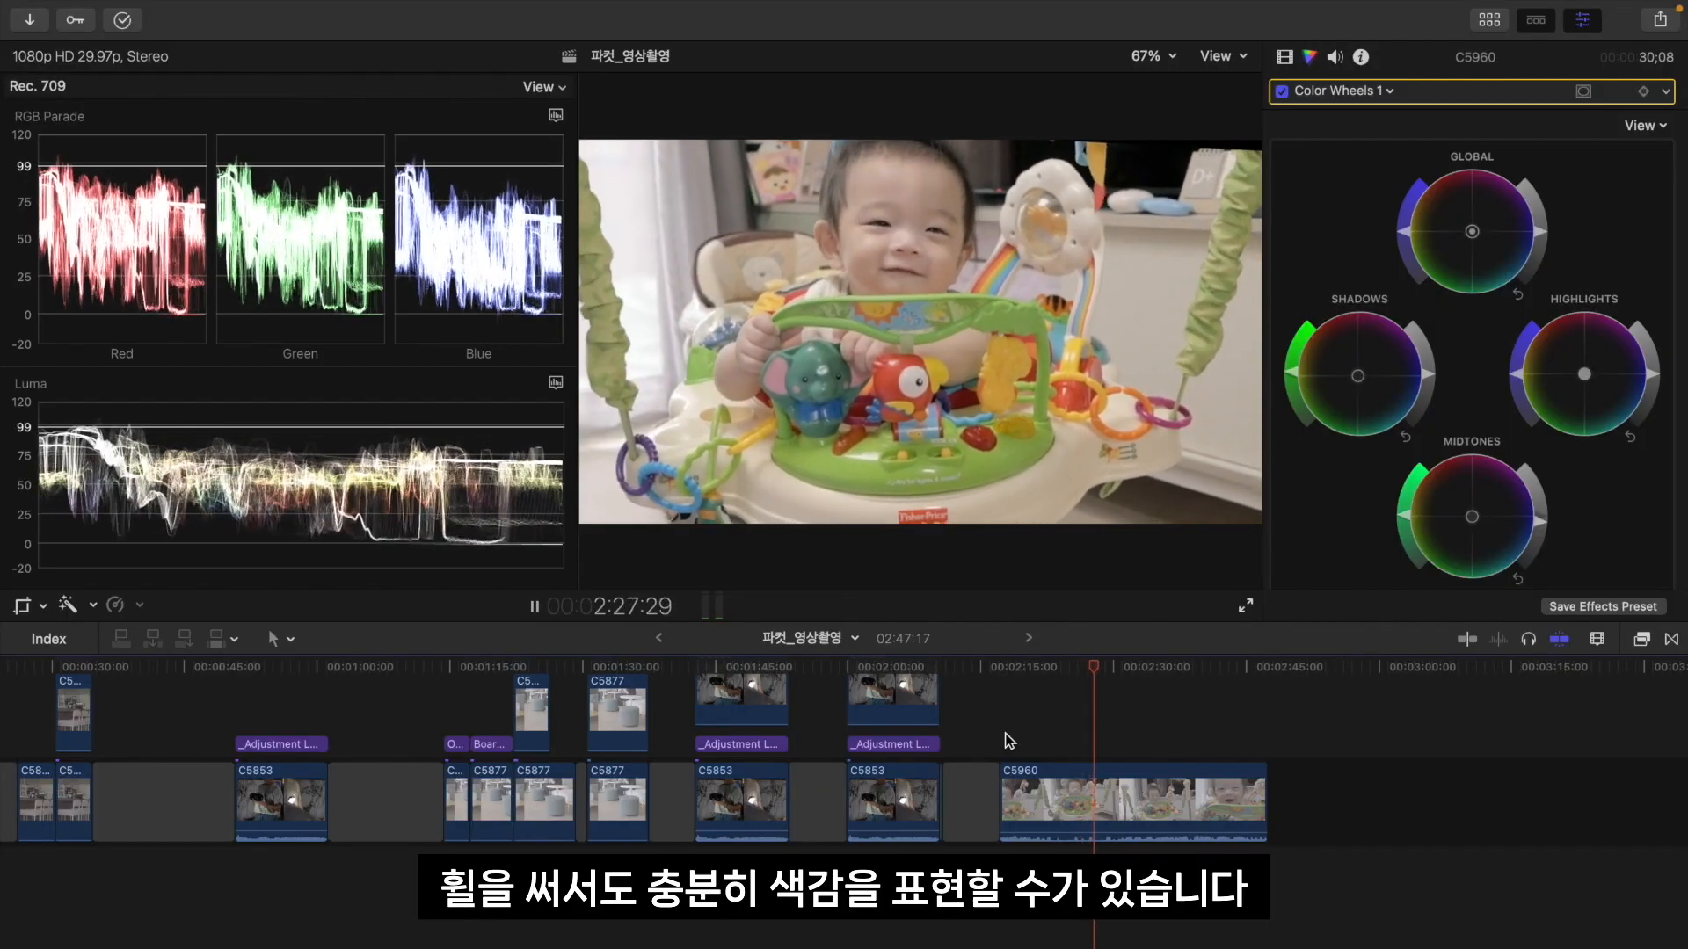
key(space)
Step: Add a Hue/Saturation Curves correction to the C5960 clip
click(1323, 91)
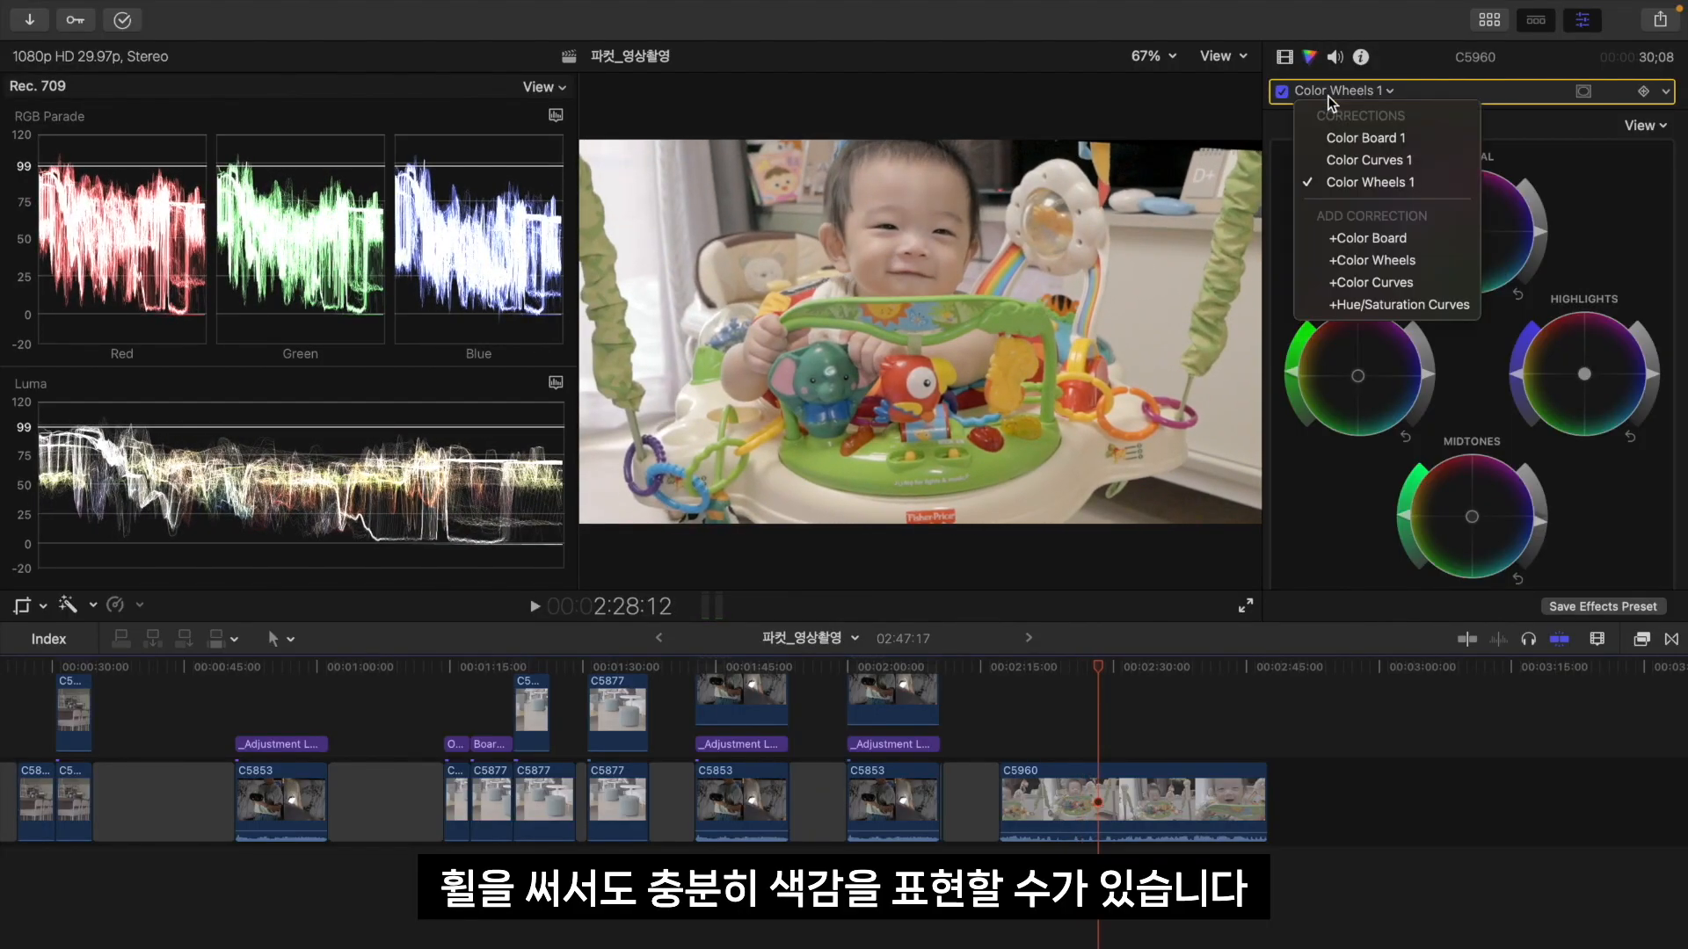
click(1396, 305)
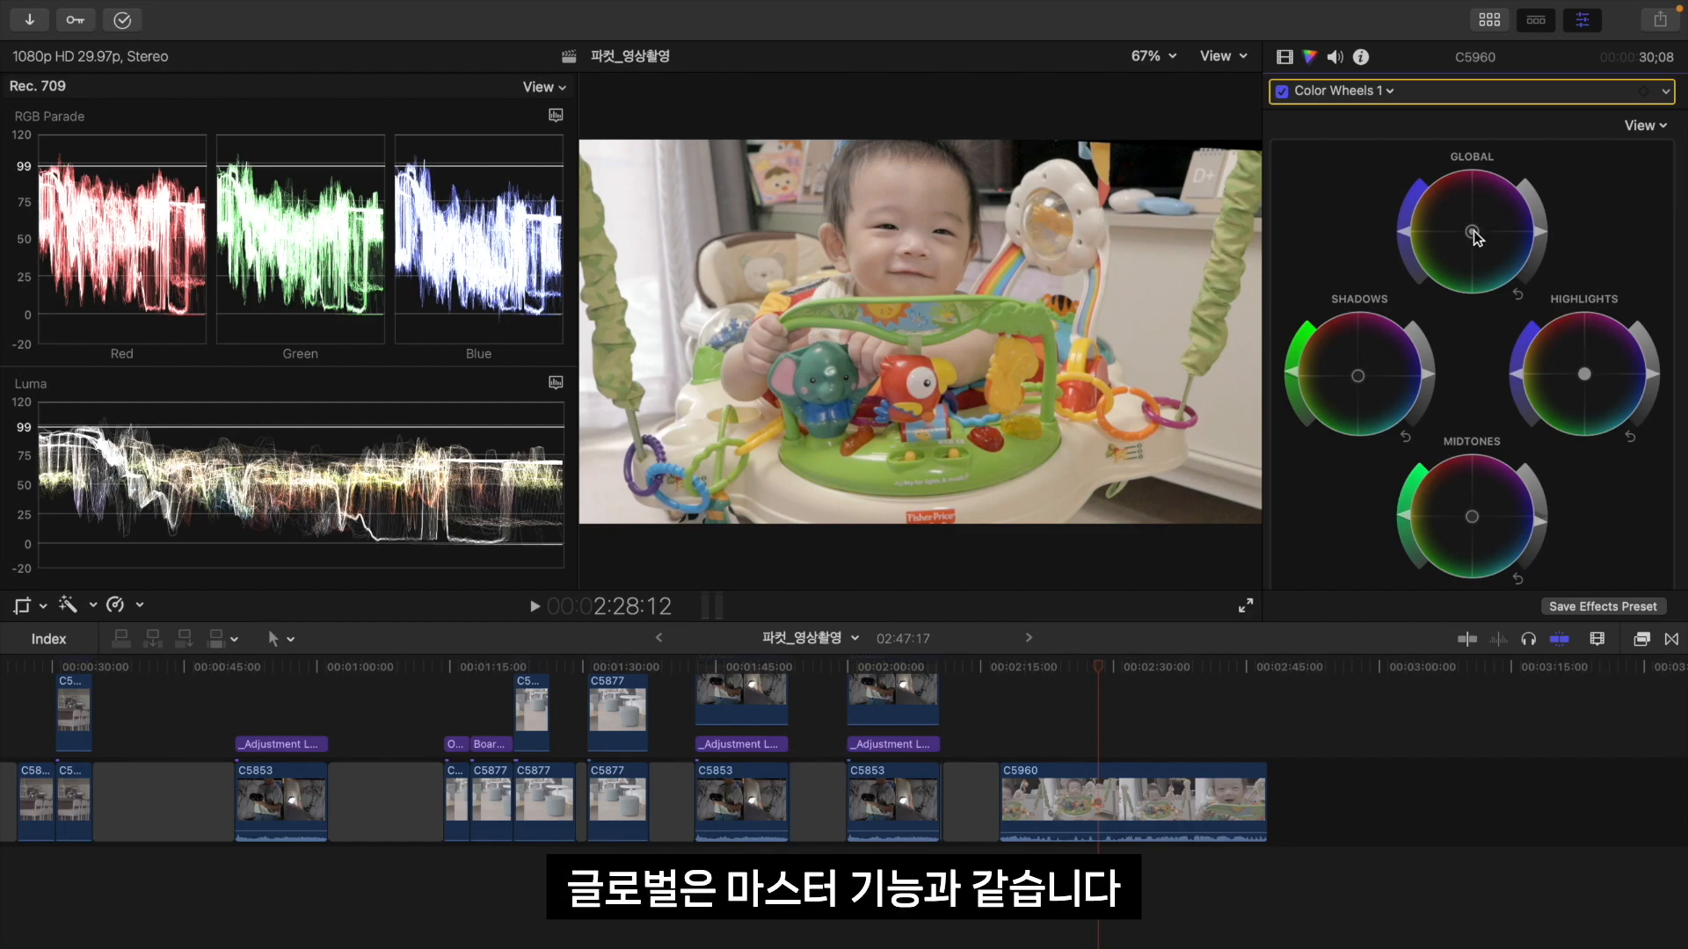
Step: Try a slight shift of the global color wheel and a tint of the highlights toward red
mouse_move(1475, 237)
mouse_down()
mouse_move(1512, 149)
mouse_move(1556, 135)
mouse_move(1427, 334)
mouse_move(1456, 320)
mouse_move(1474, 236)
mouse_up()
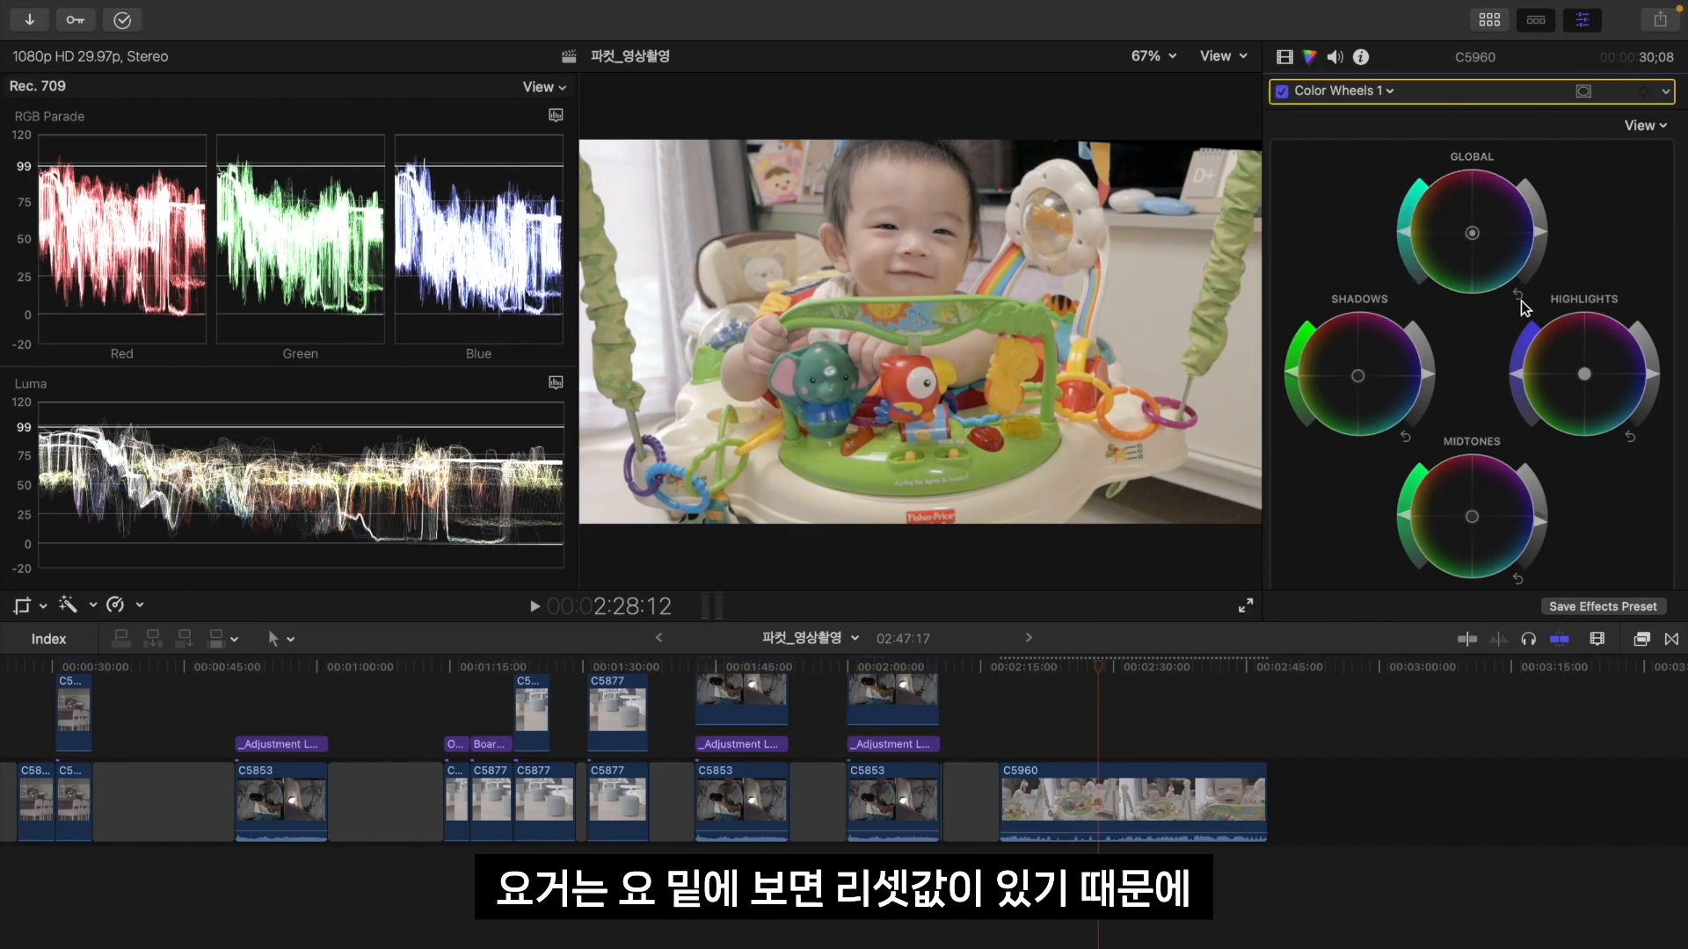
drag(1585, 373, 1516, 376)
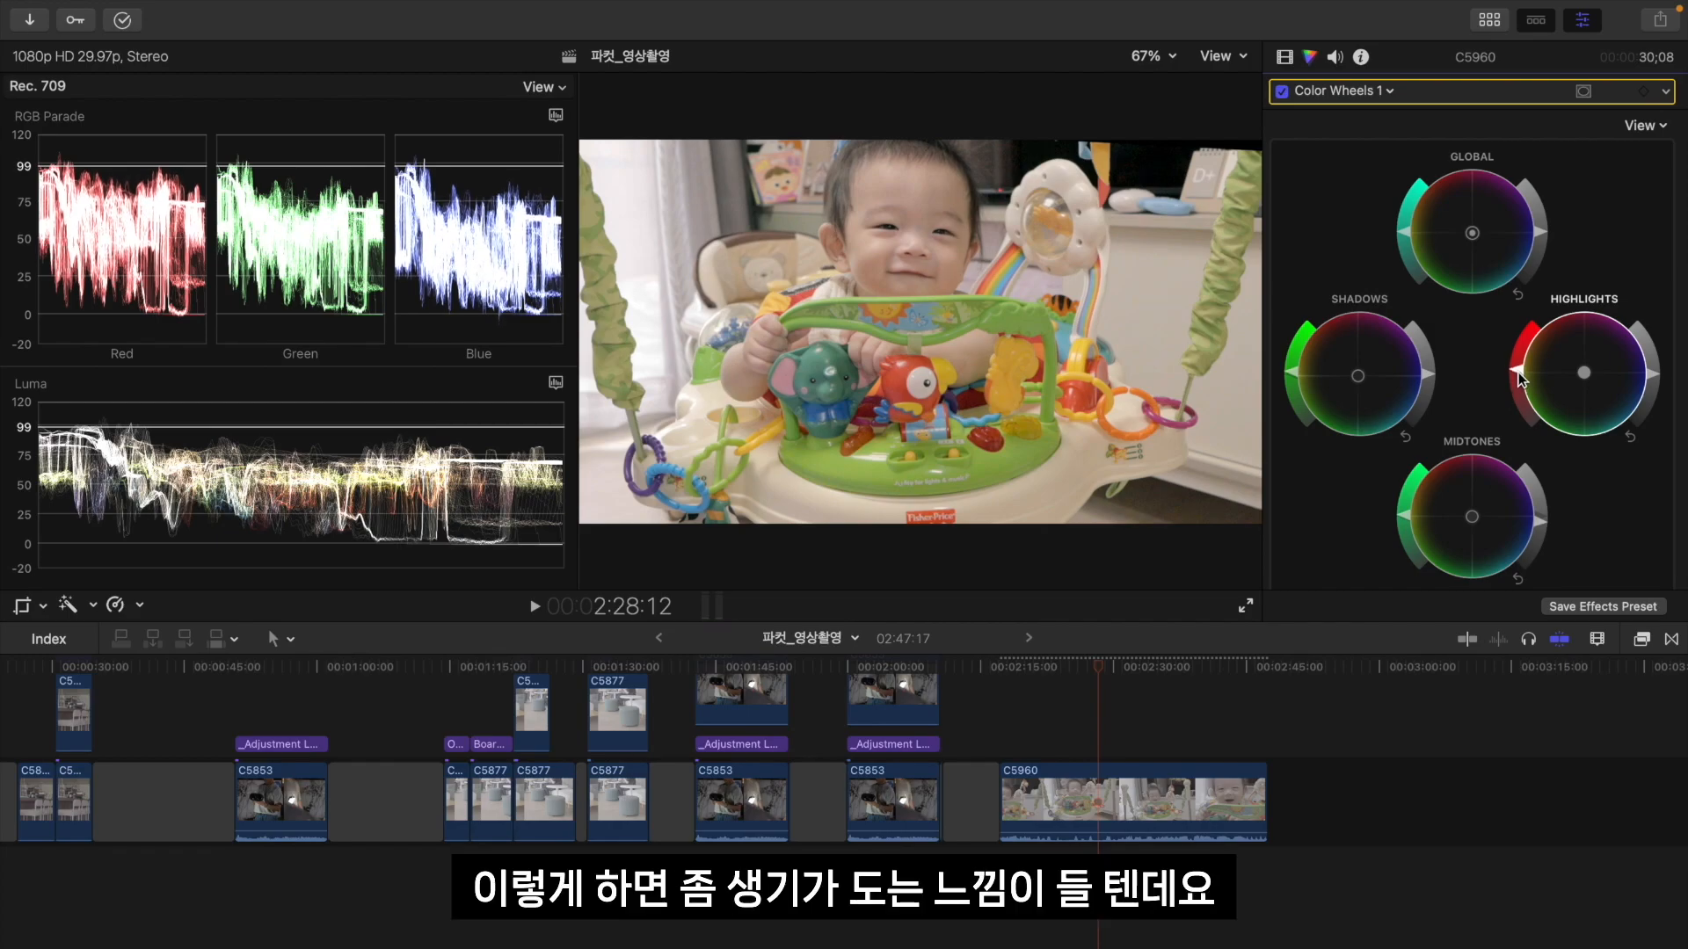
scroll(1364, 260, down, 5)
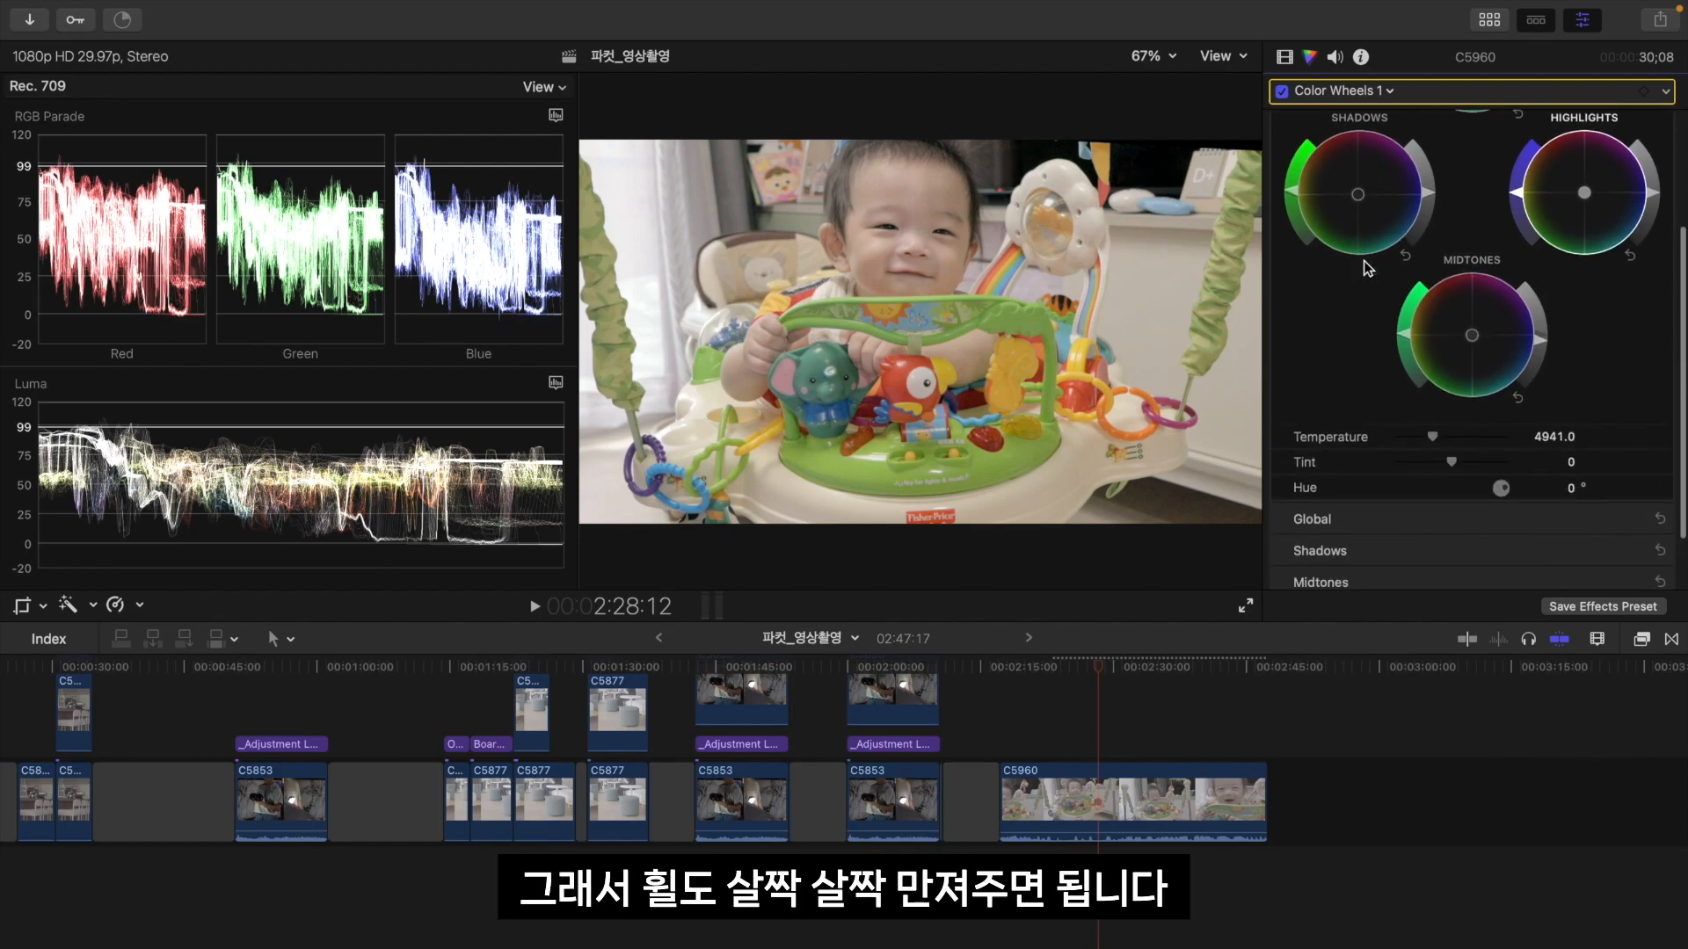
scroll(1364, 260, down, 2)
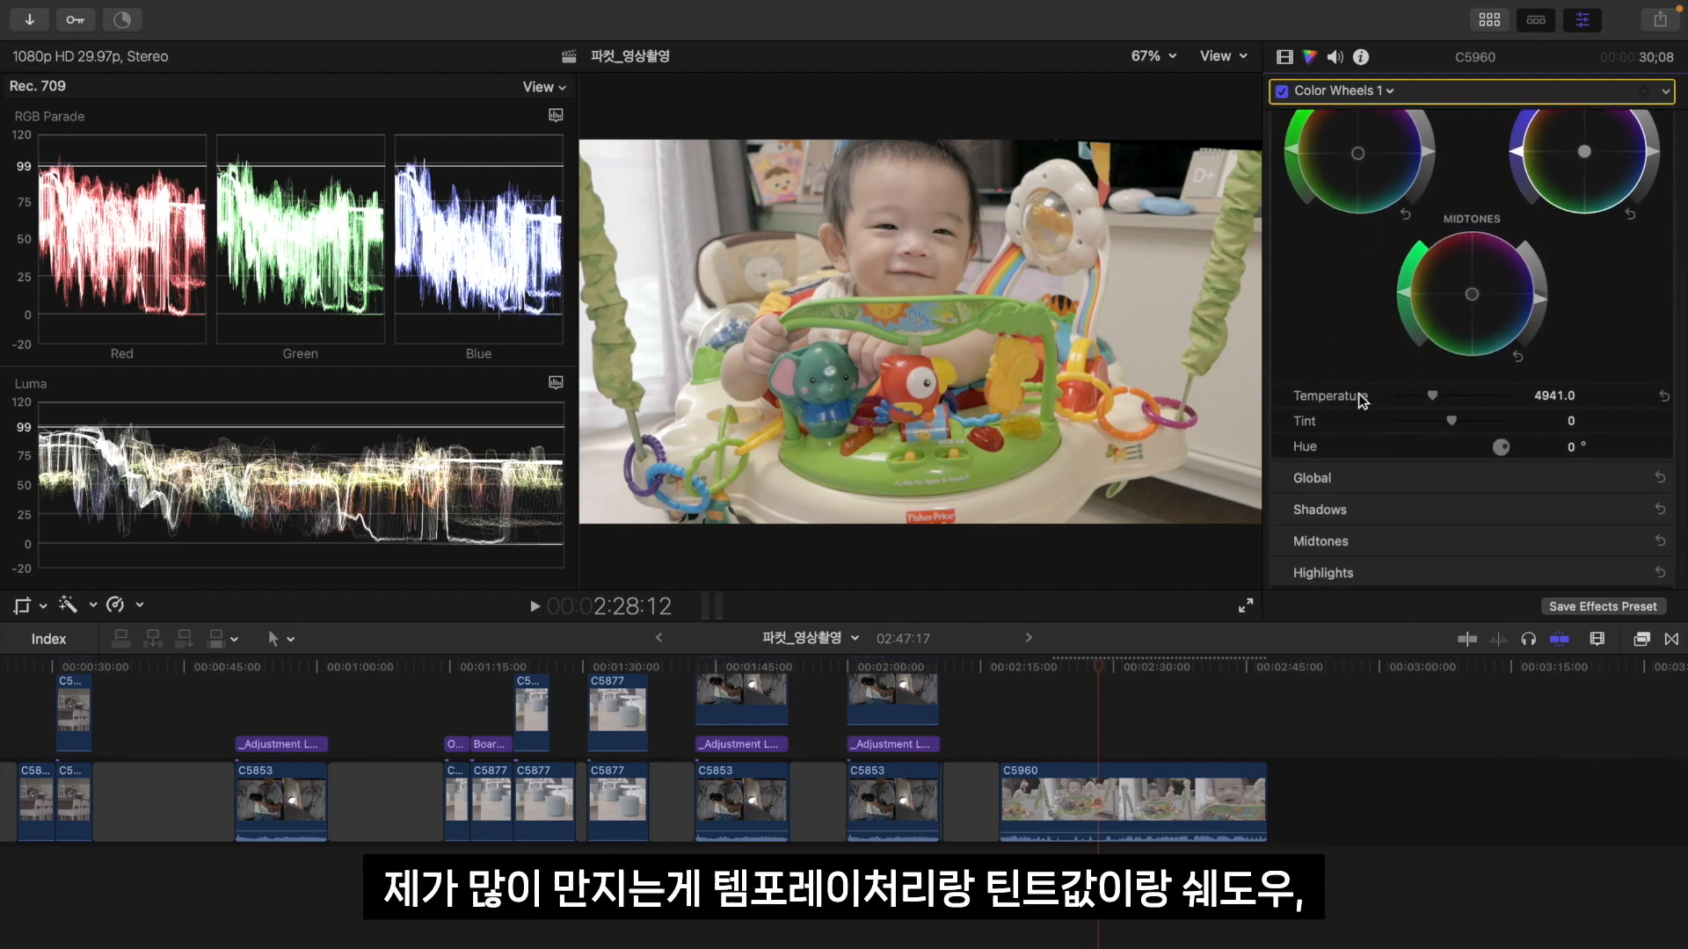
scroll(1371, 439, up, 7)
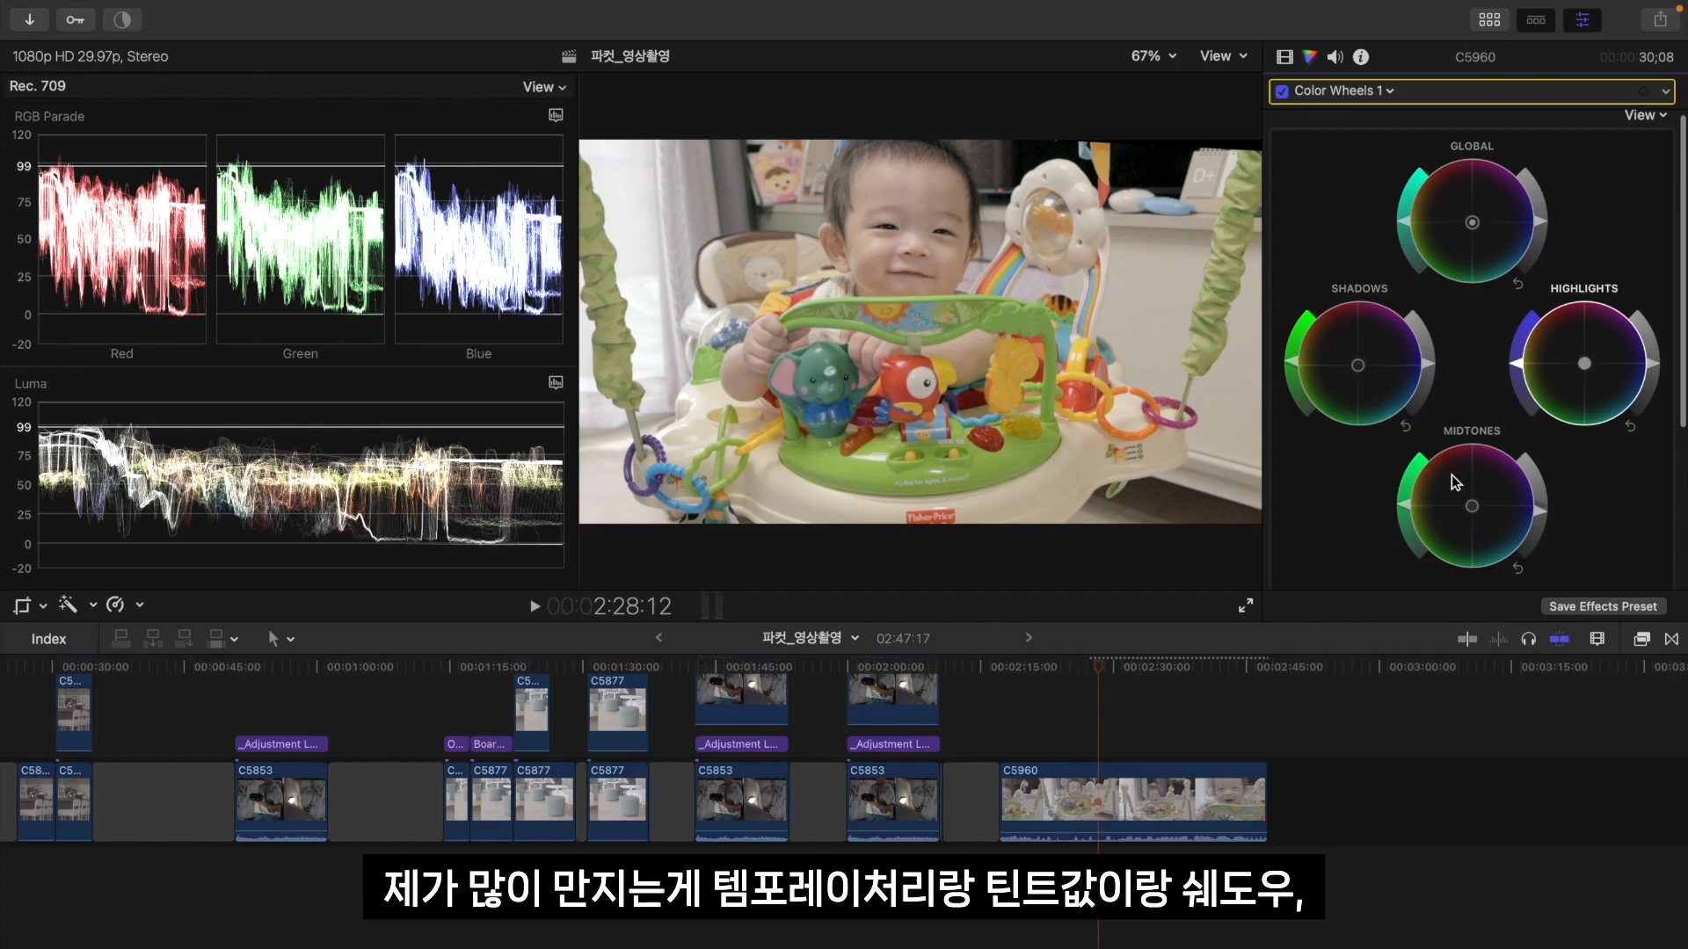
scroll(1597, 324, down, 3)
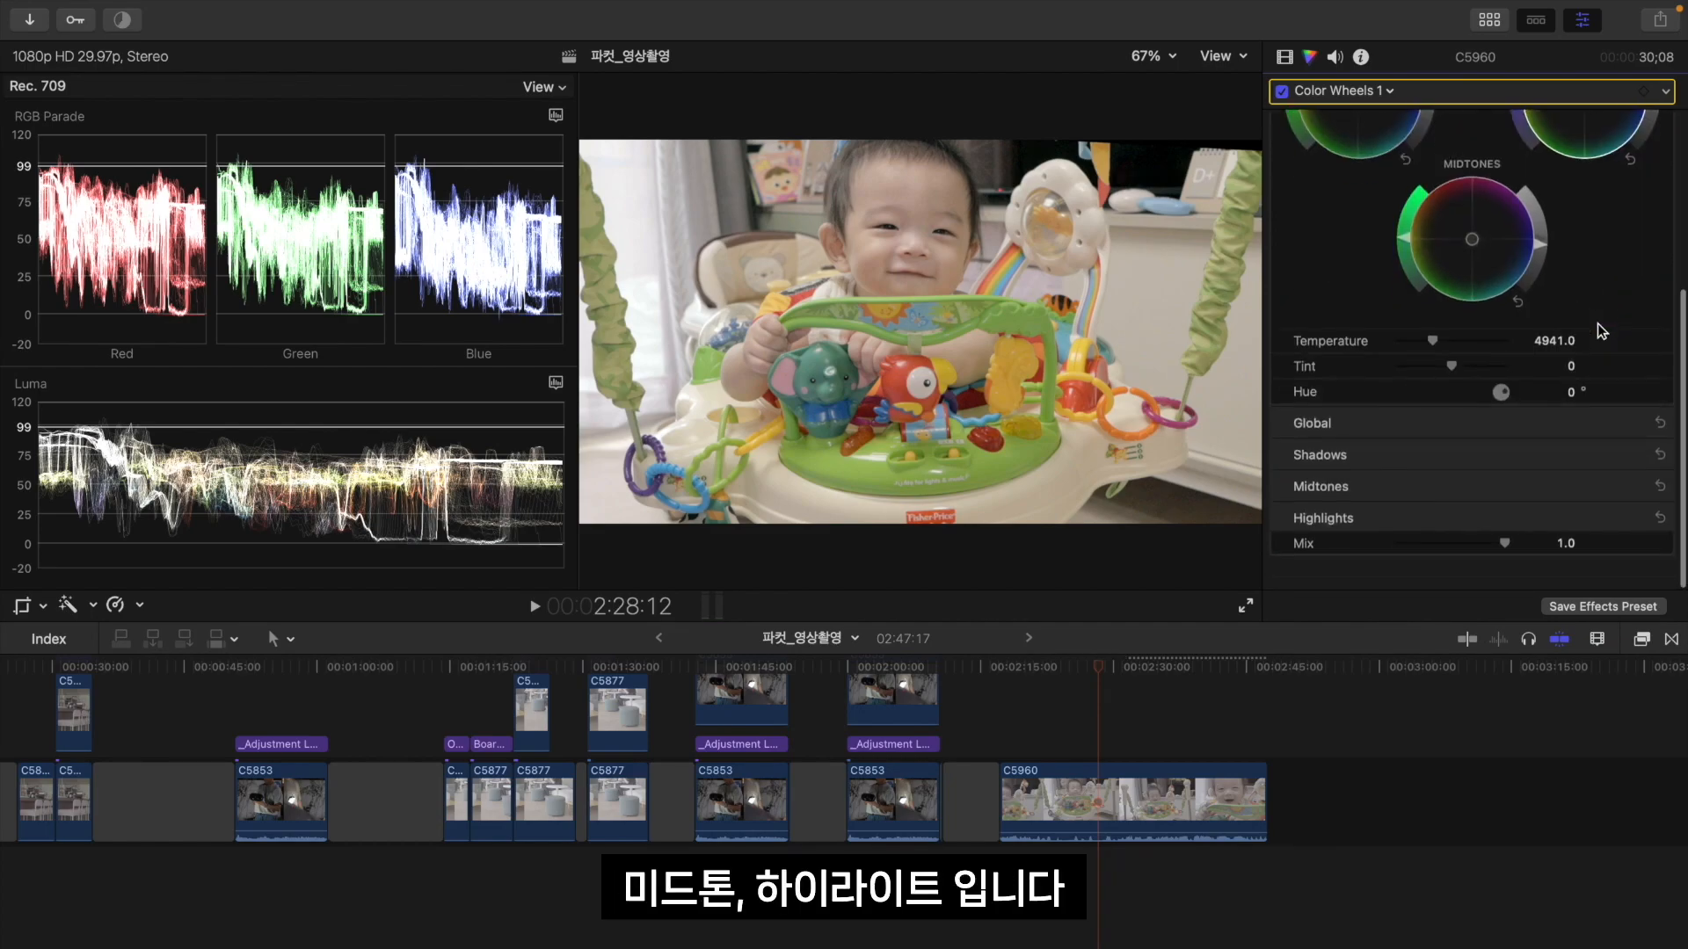
scroll(1579, 361, up, 3)
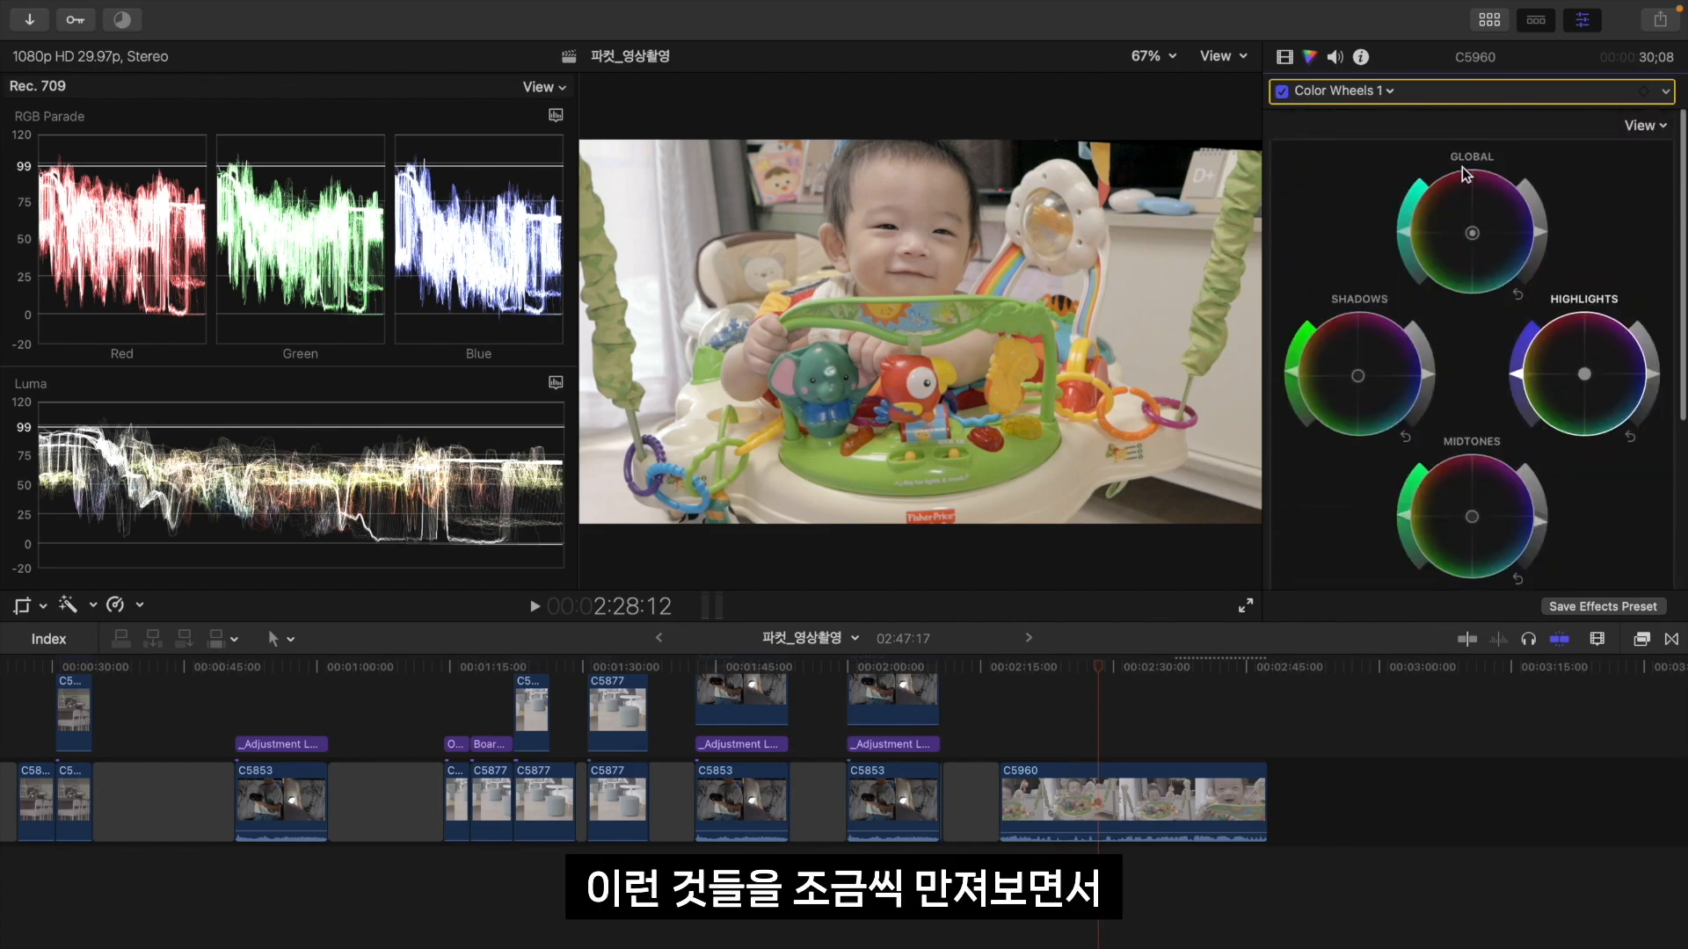
Step: Compare the image with the Color Curves 1 correction off and on
click(1363, 88)
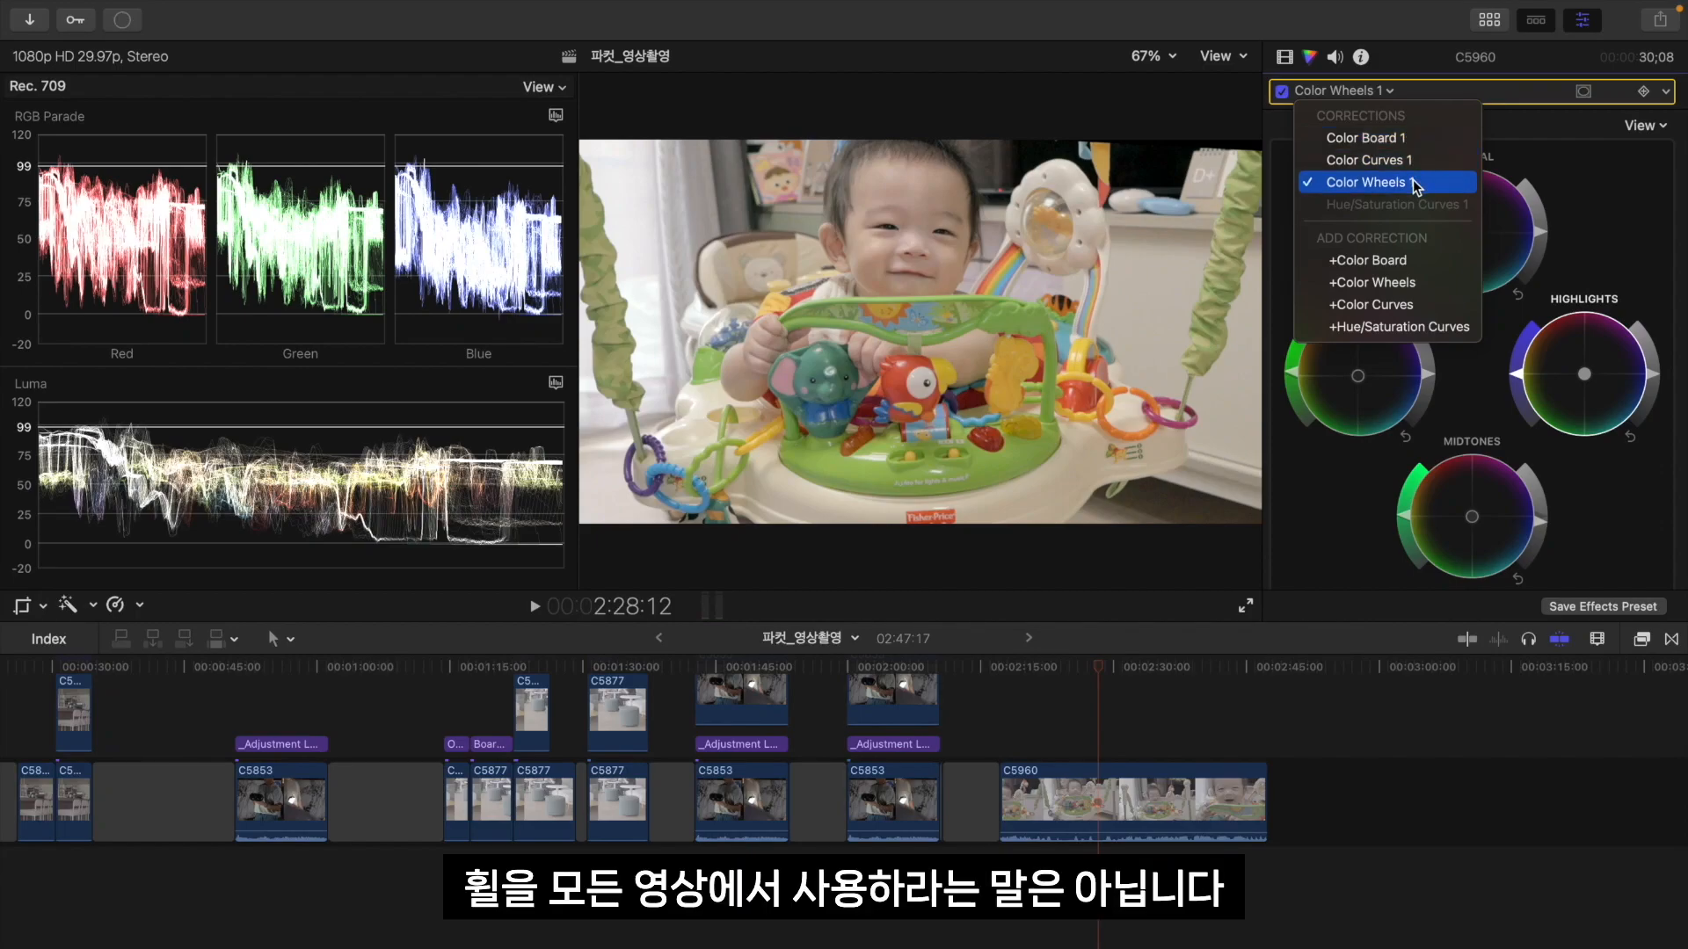
click(1369, 160)
click(1282, 92)
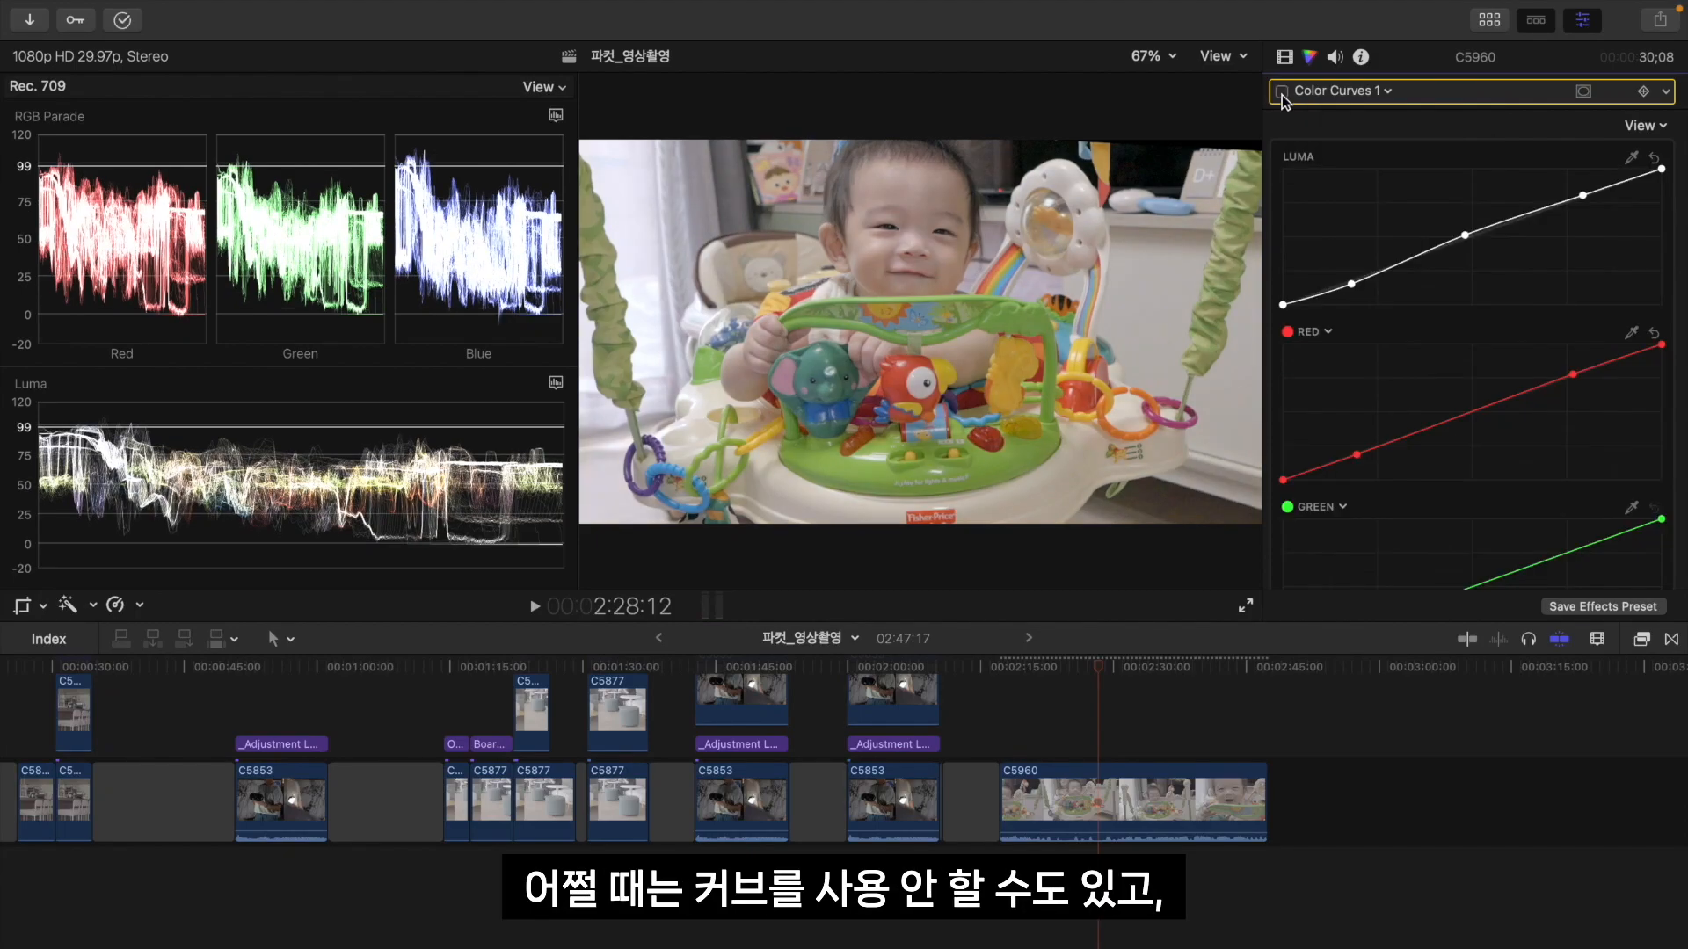
click(1281, 92)
Step: Compare the image with the Color Board 1 correction off and on
click(1316, 91)
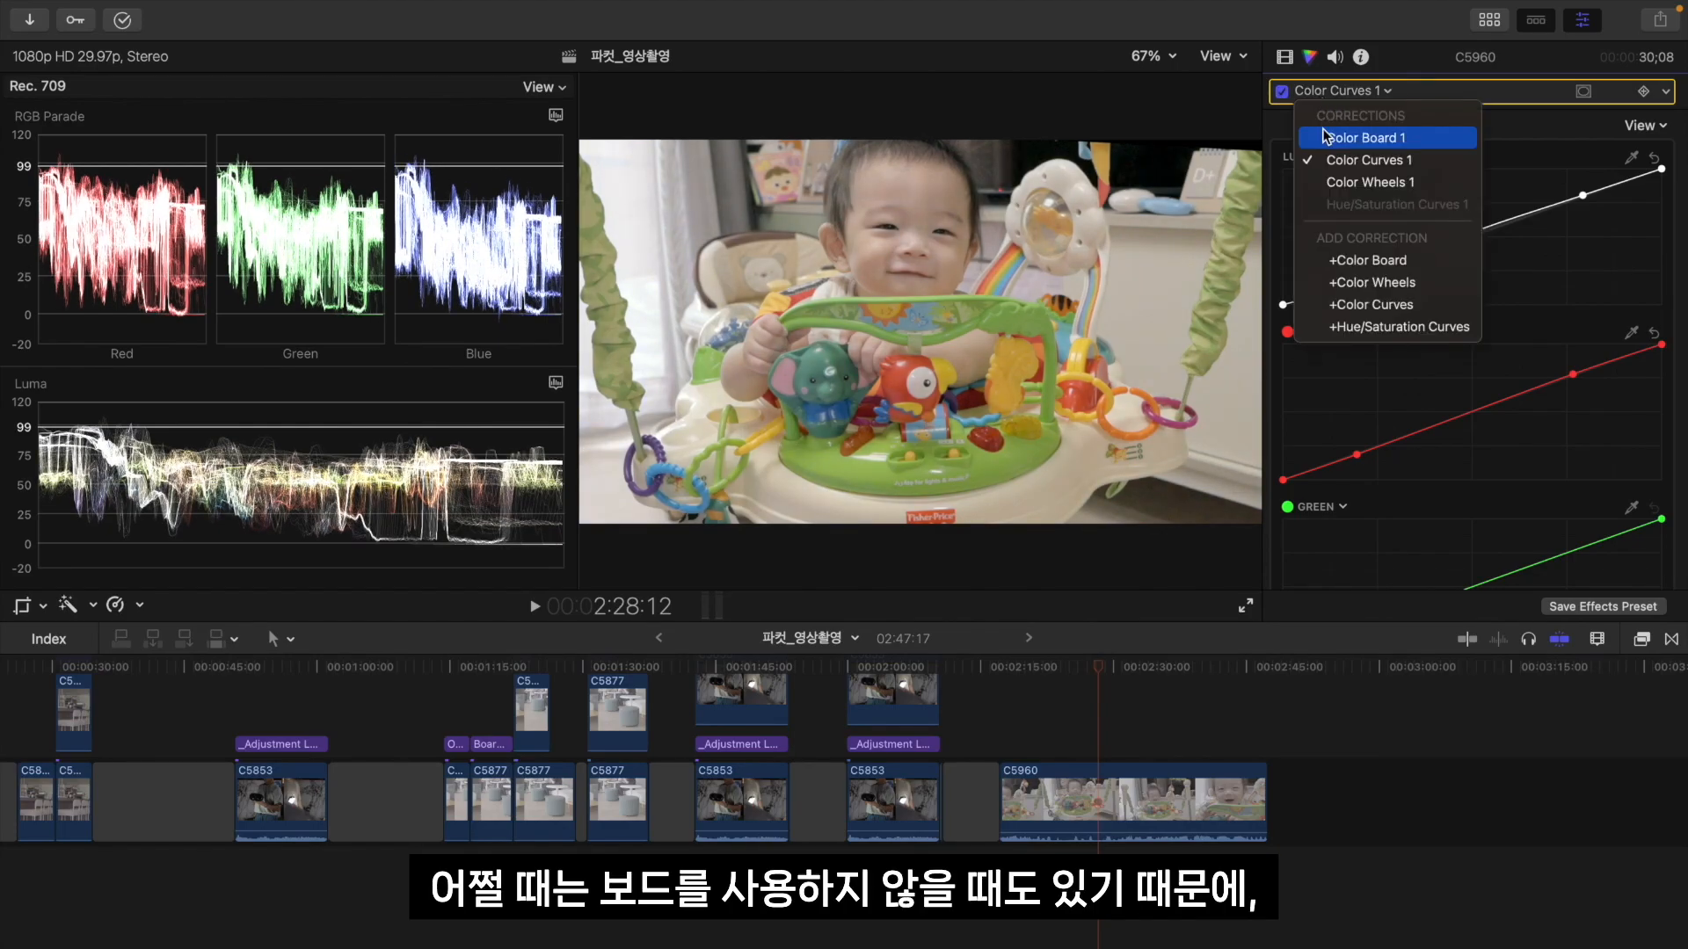
click(1319, 139)
click(1282, 92)
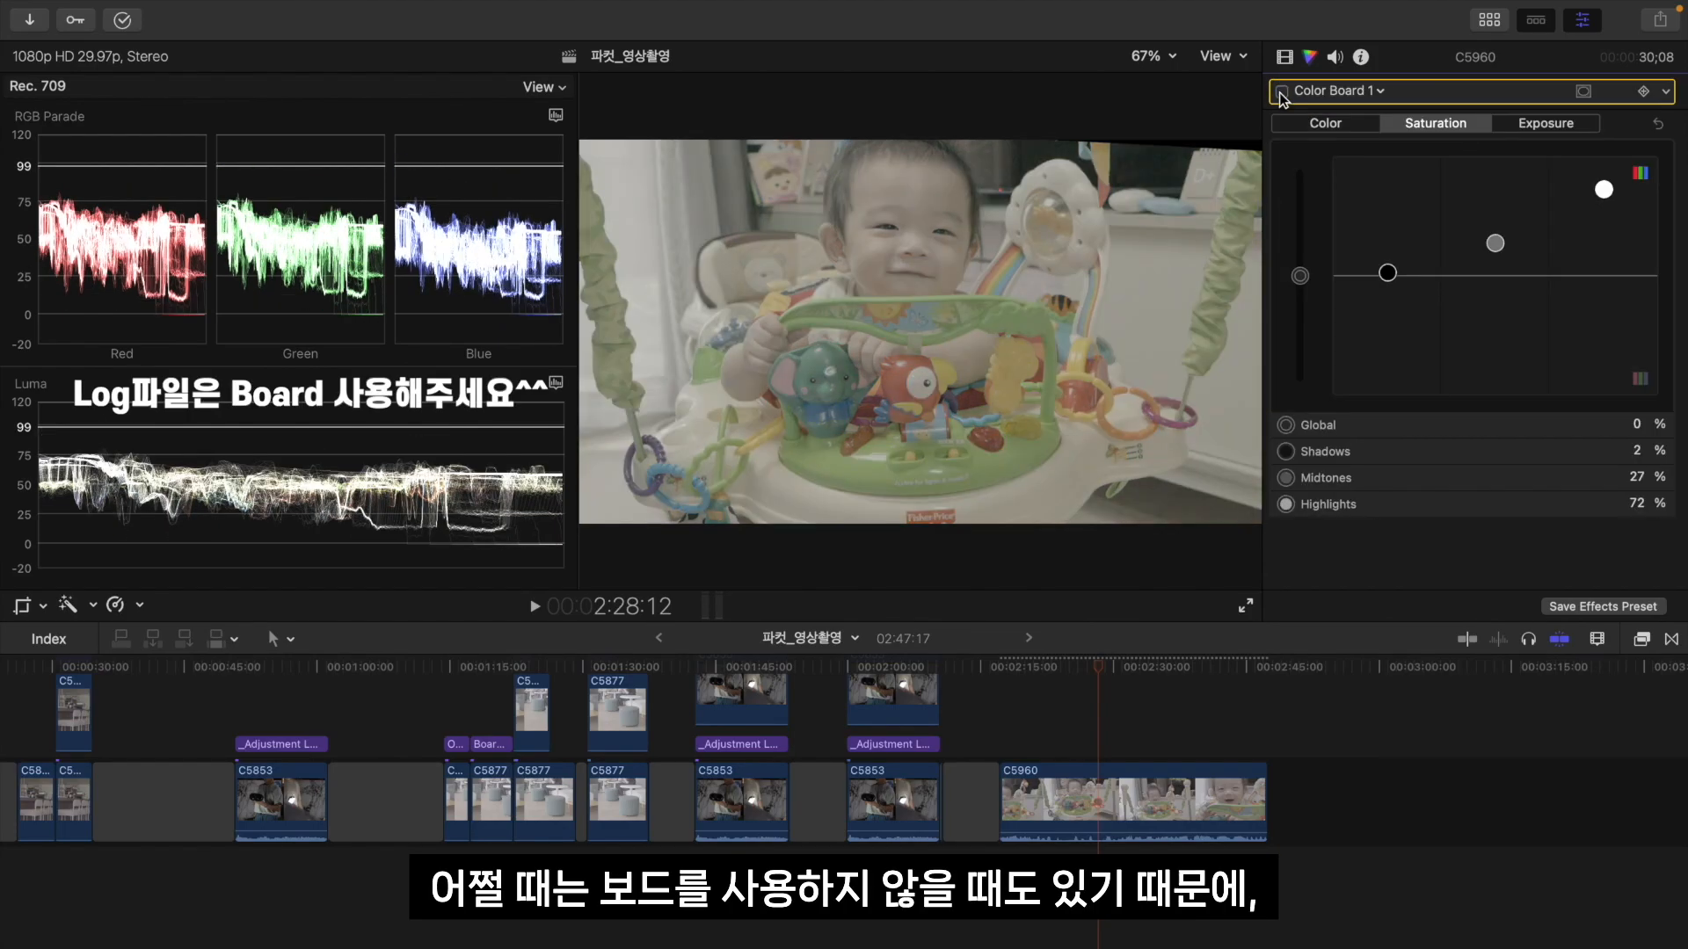
click(1281, 91)
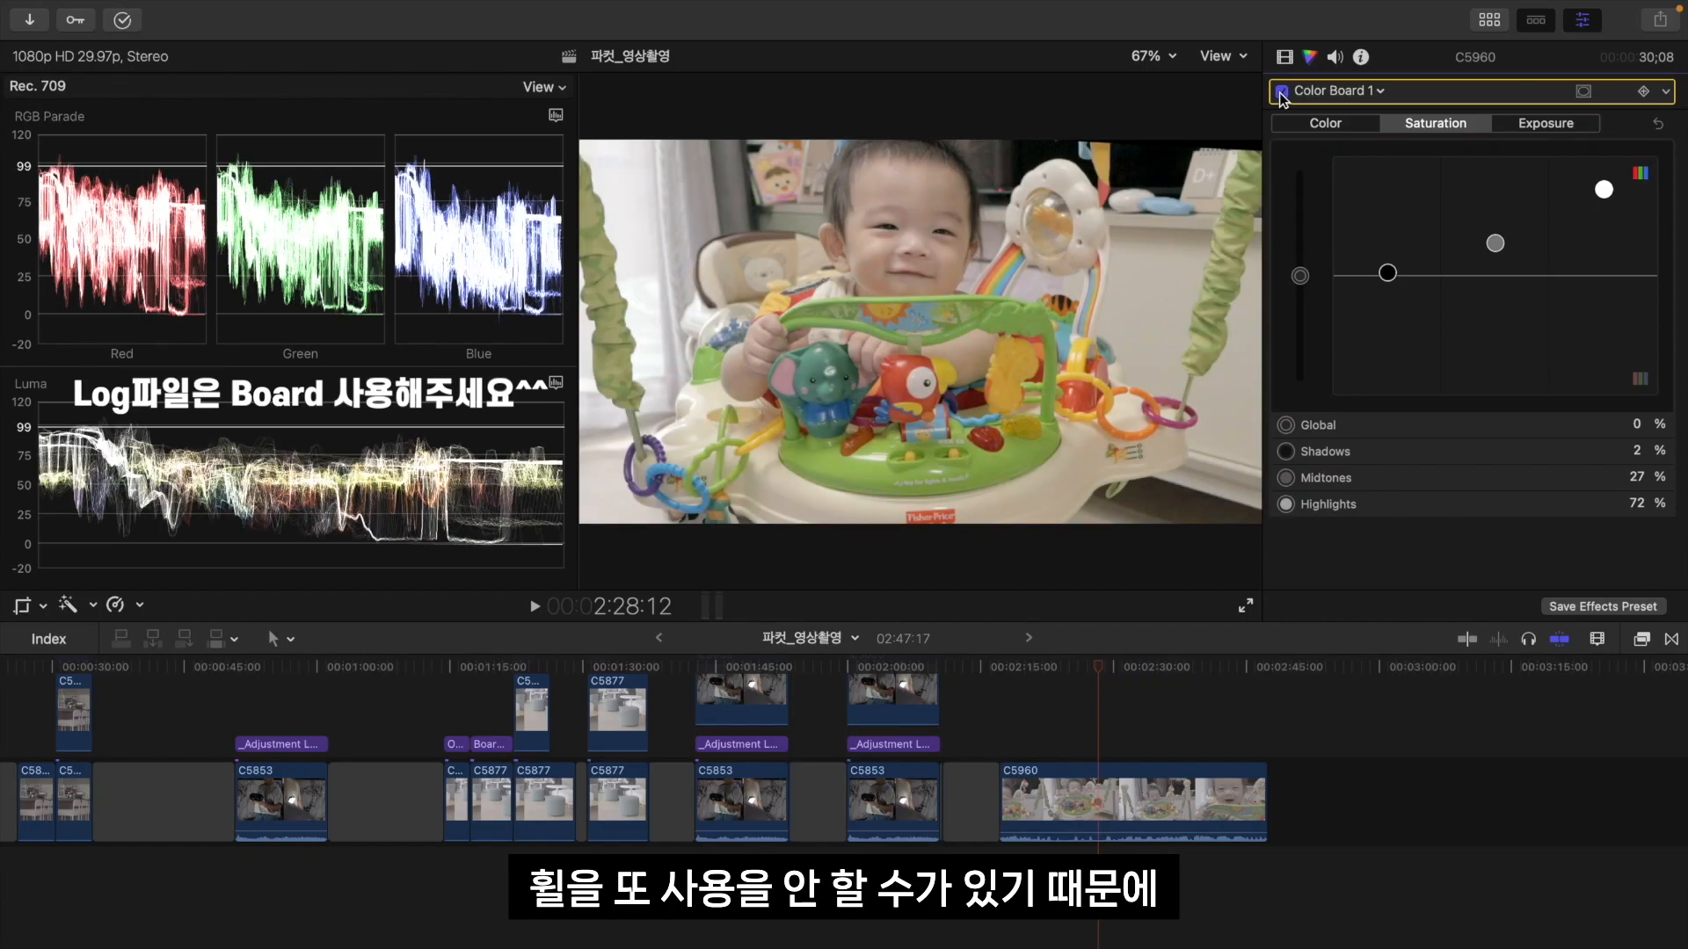
Step: Return to the Color Wheels 1 correction and compare the image with it off and on
click(1326, 91)
click(1350, 186)
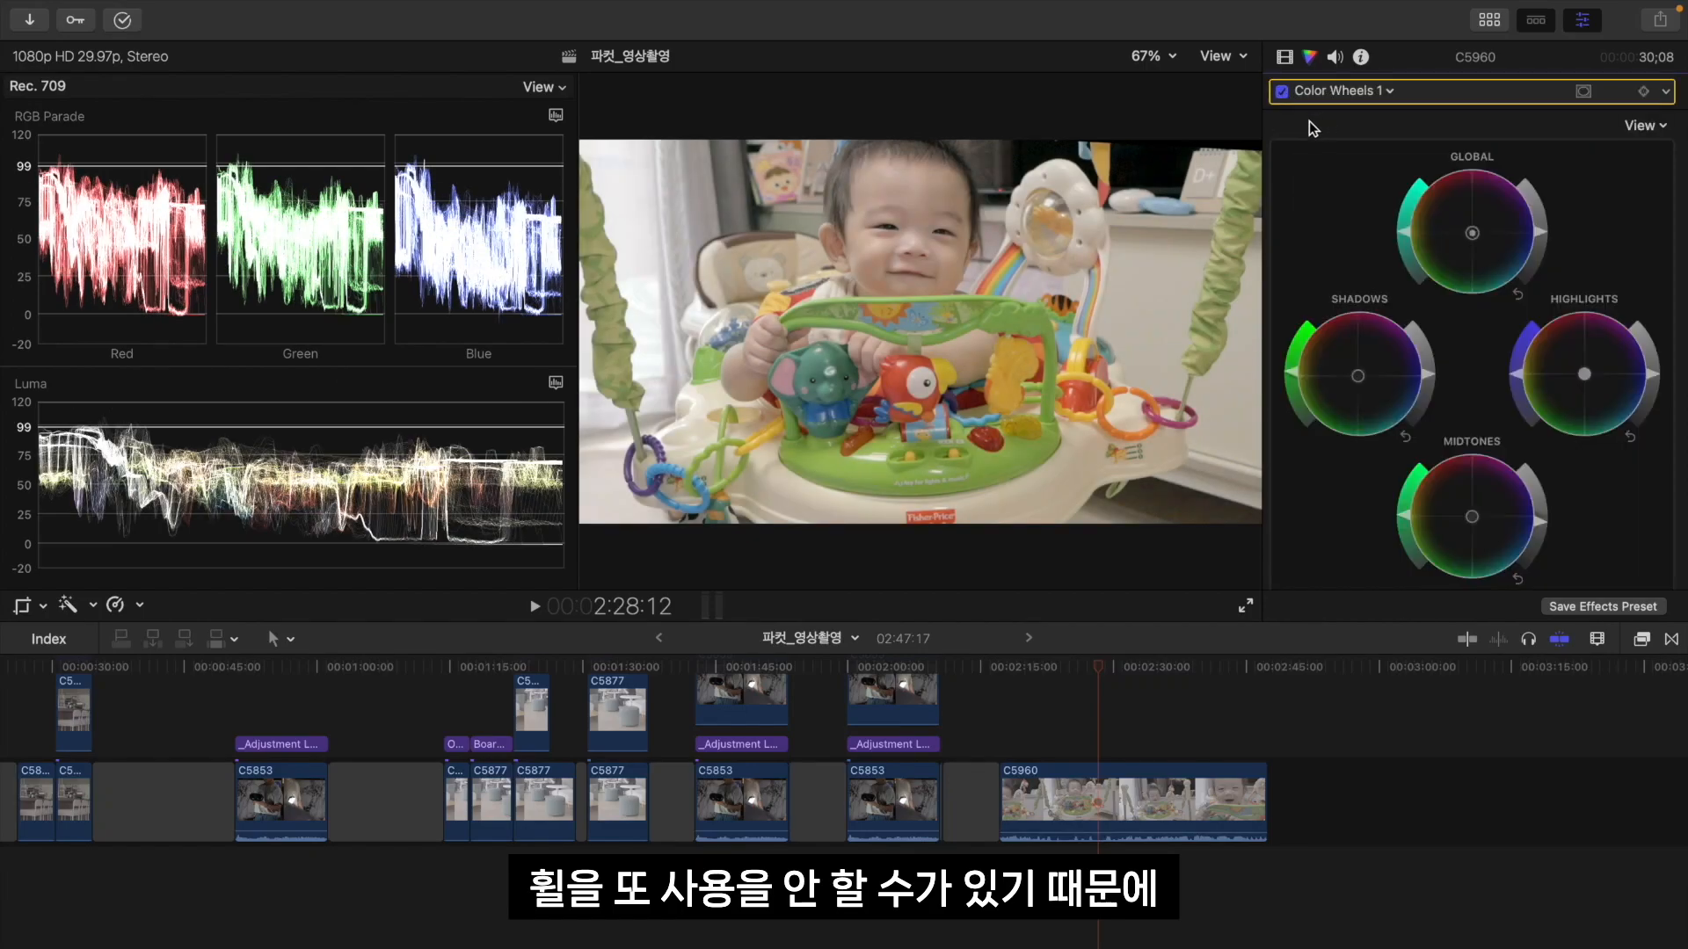
click(1285, 93)
click(1284, 94)
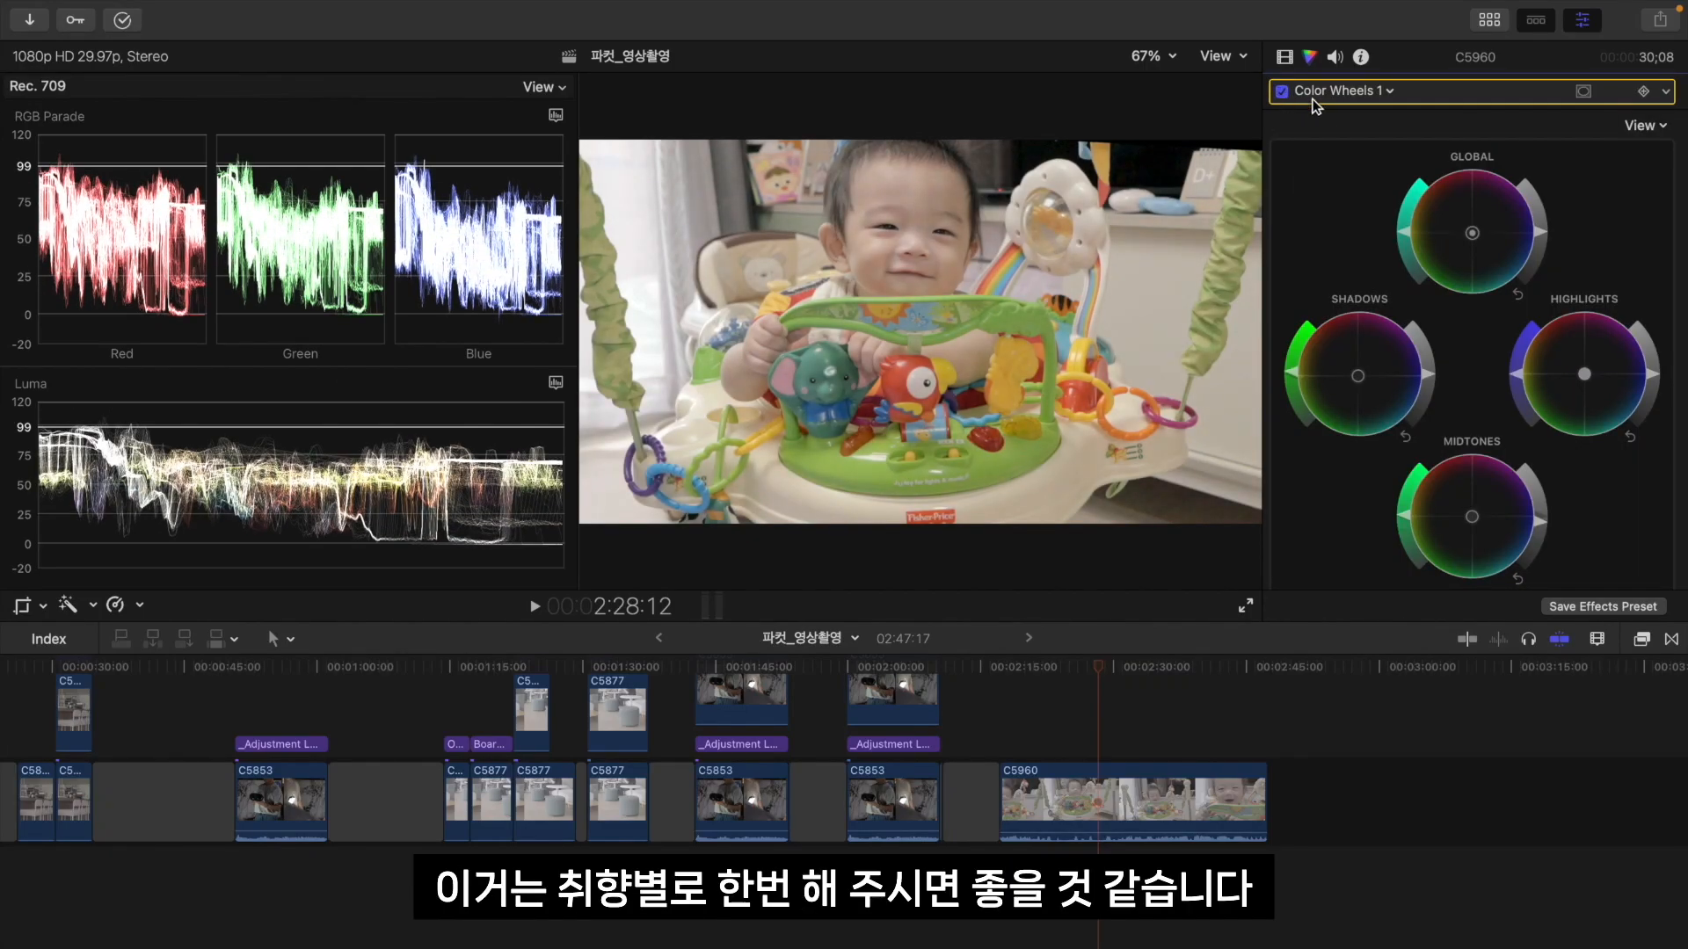
click(1321, 92)
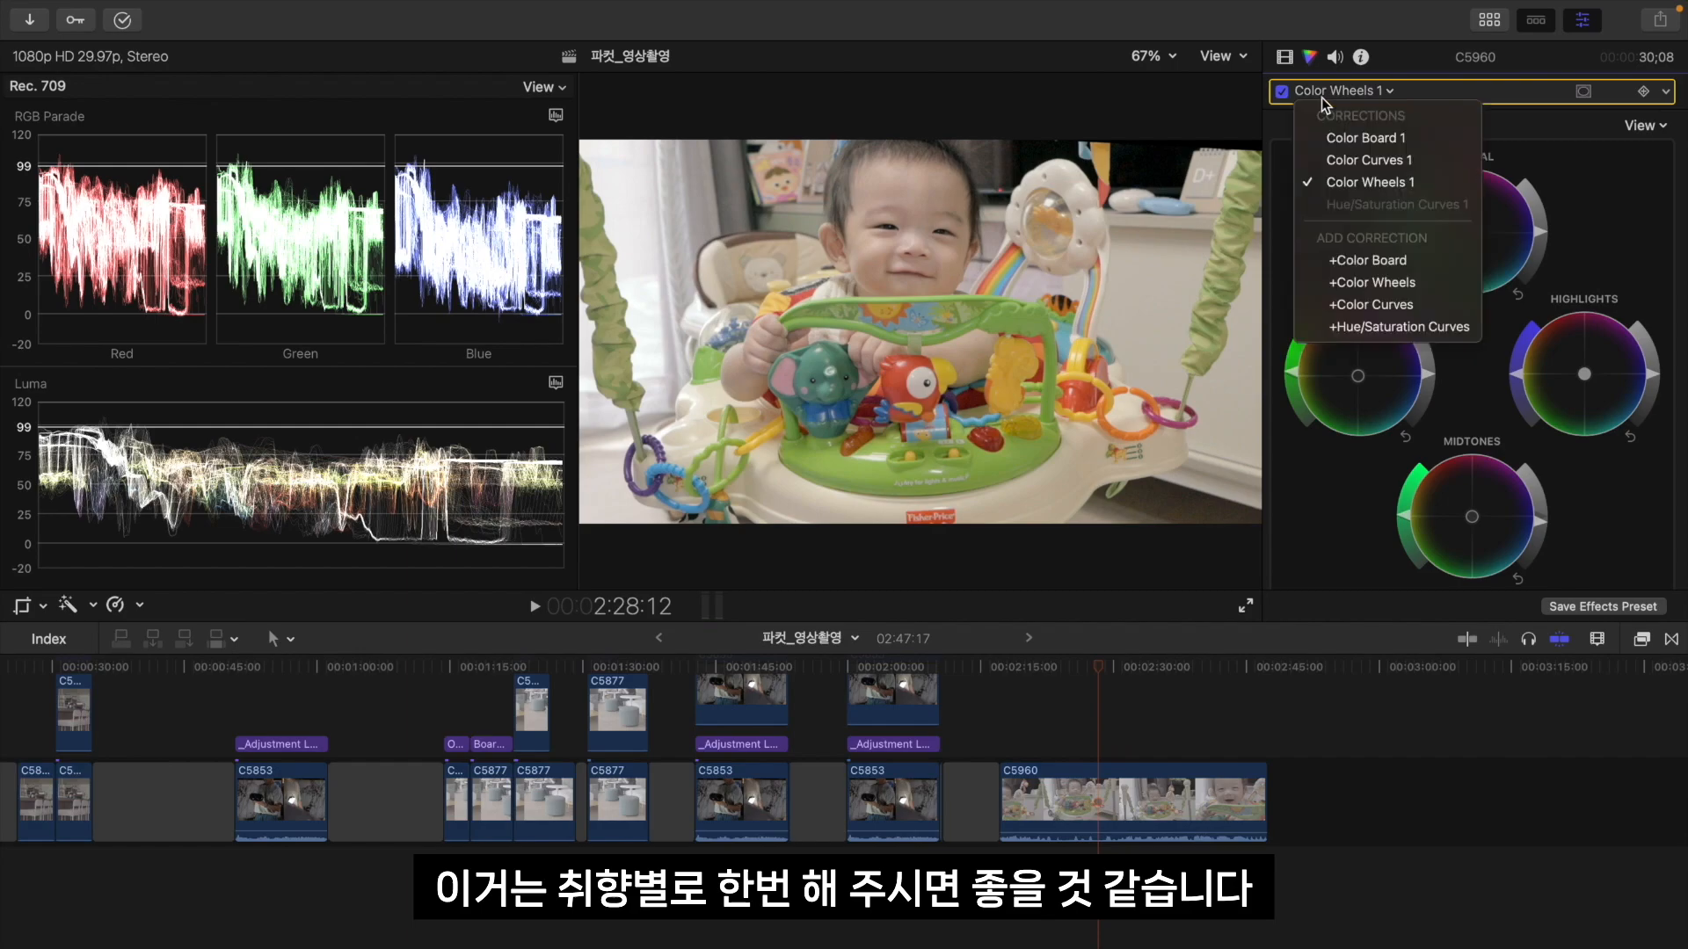
click(1344, 140)
click(1372, 93)
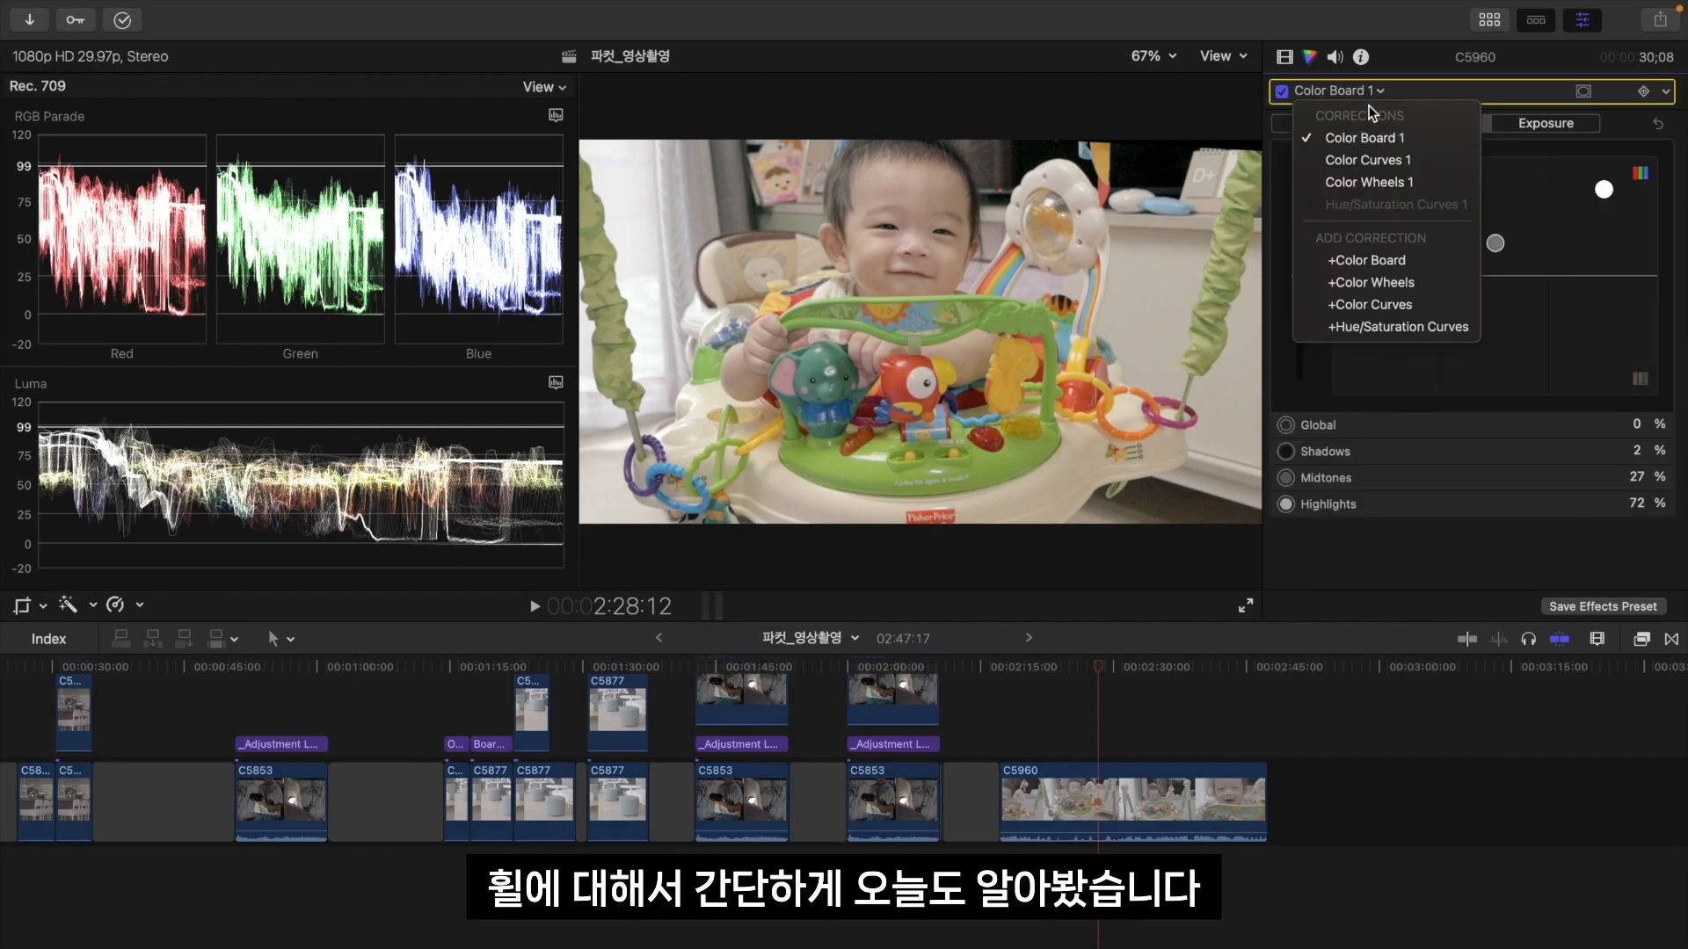
click(1373, 177)
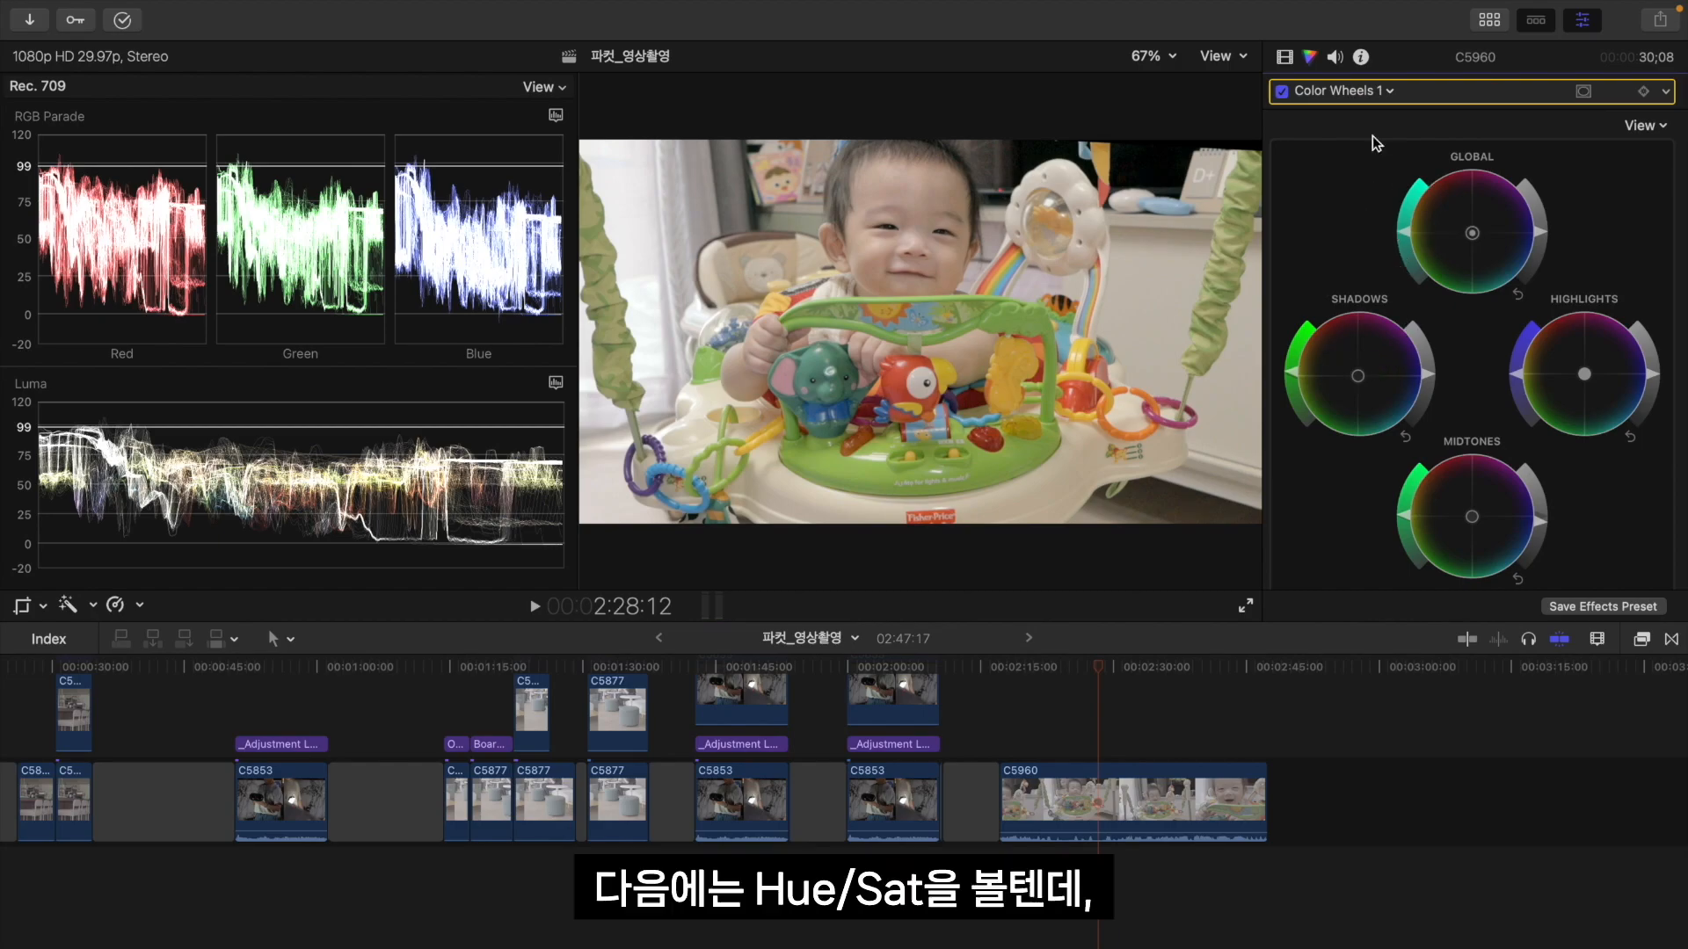
click(1367, 91)
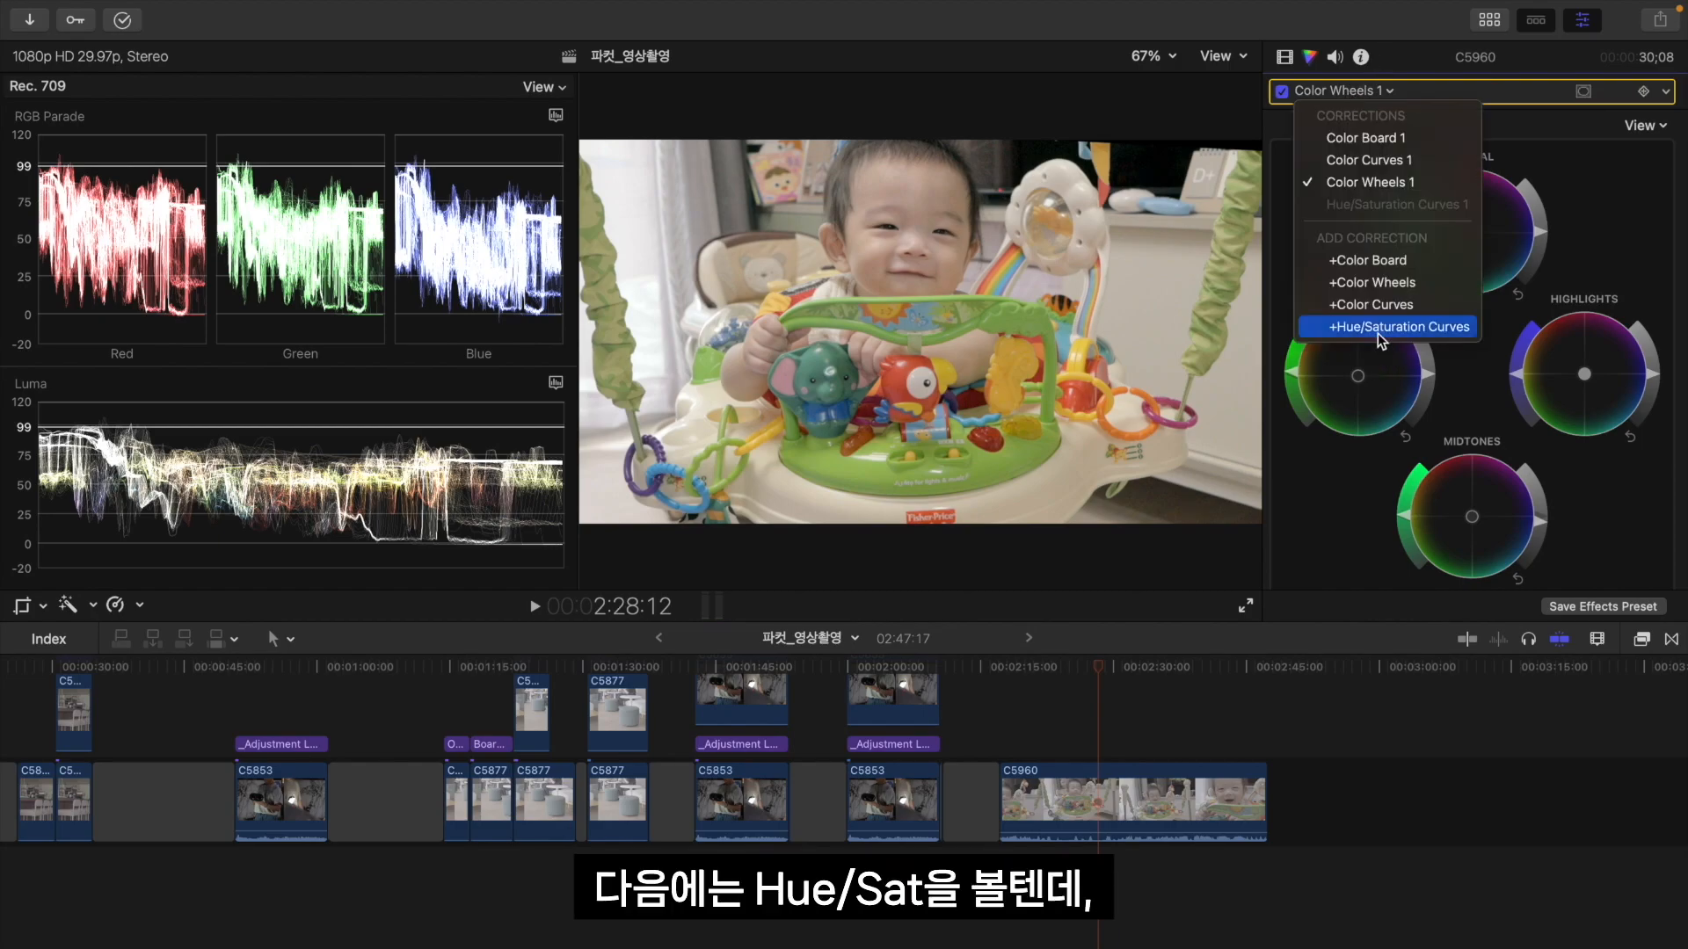